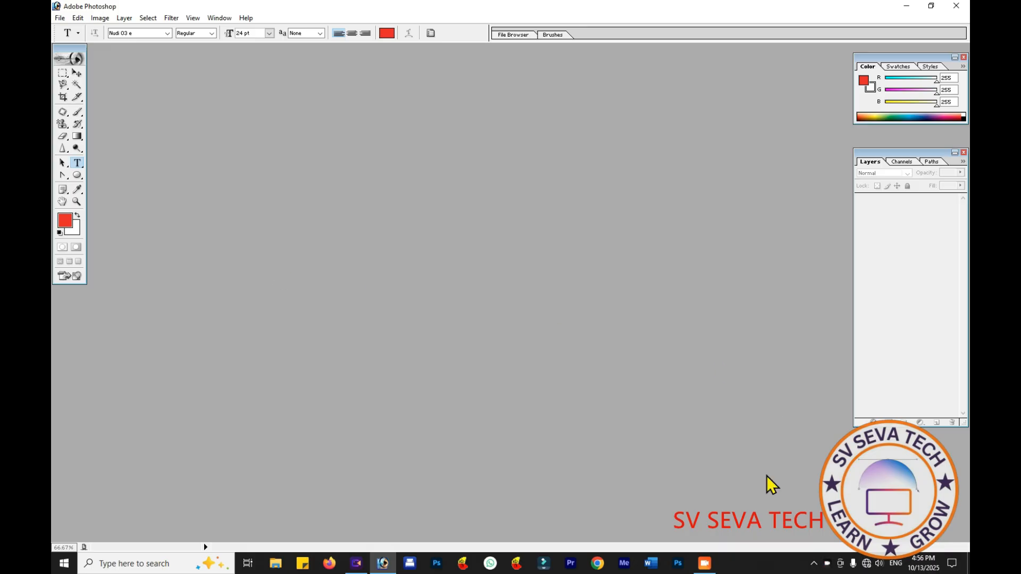
click(813, 564)
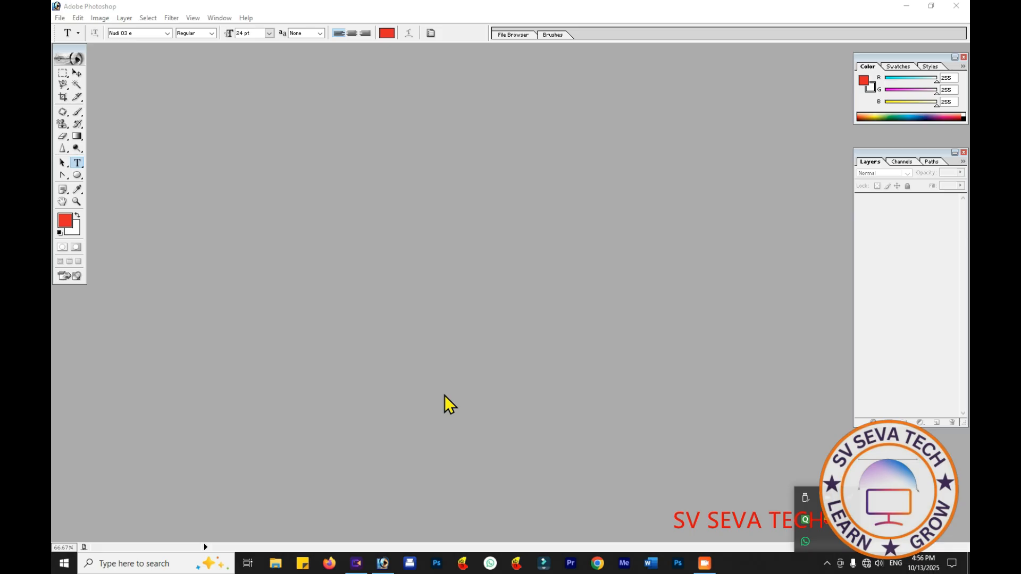
click(445, 395)
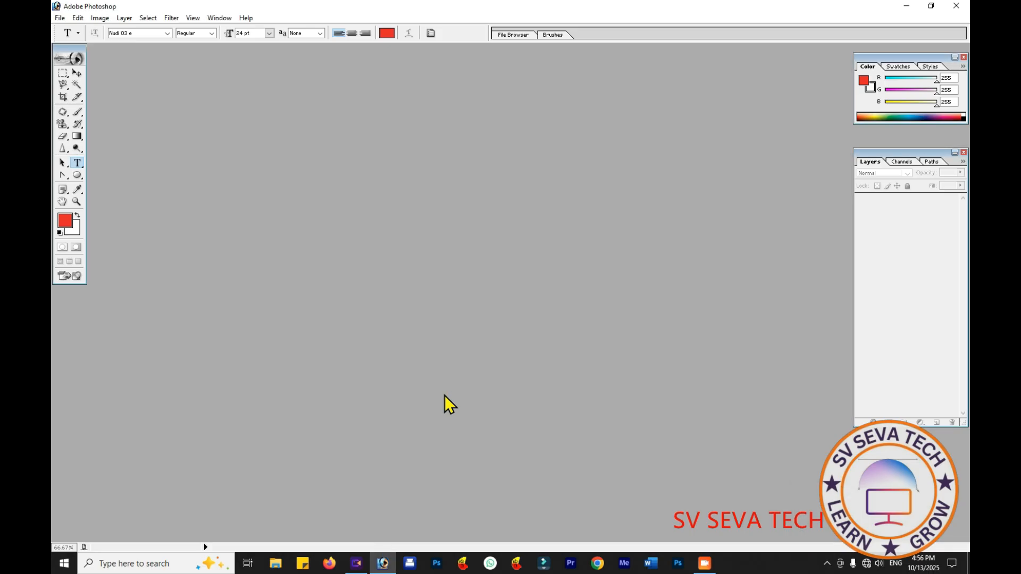
- Create a white RGB document of 6 x 4 inches at 300 pixels/inch and maximize its window
click(57, 18)
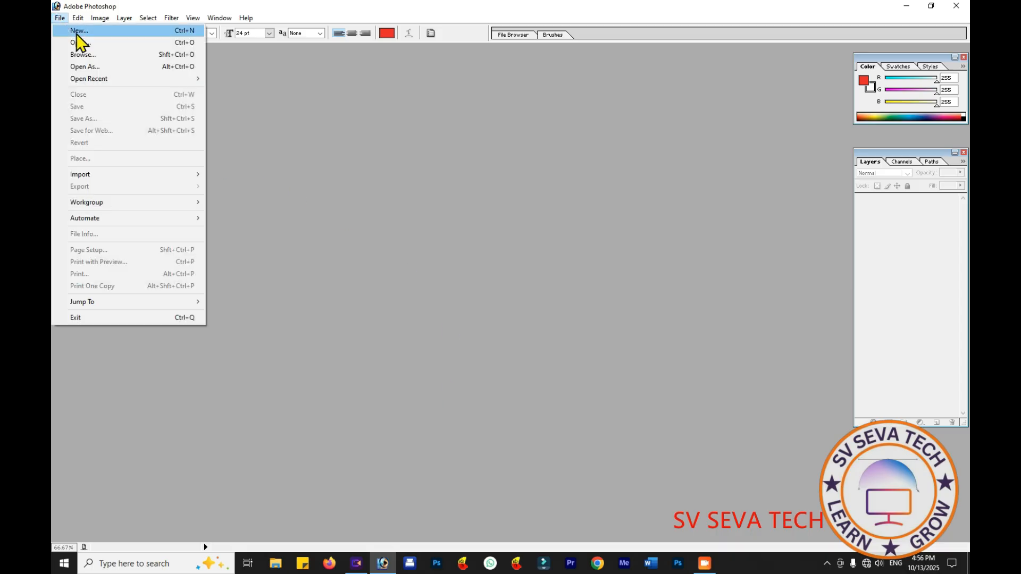
click(77, 31)
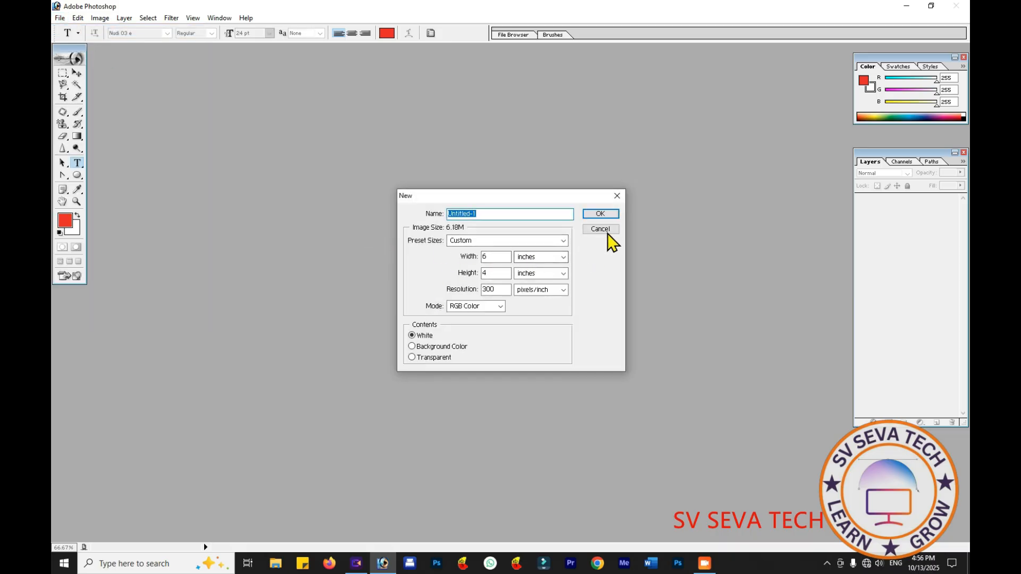
click(608, 215)
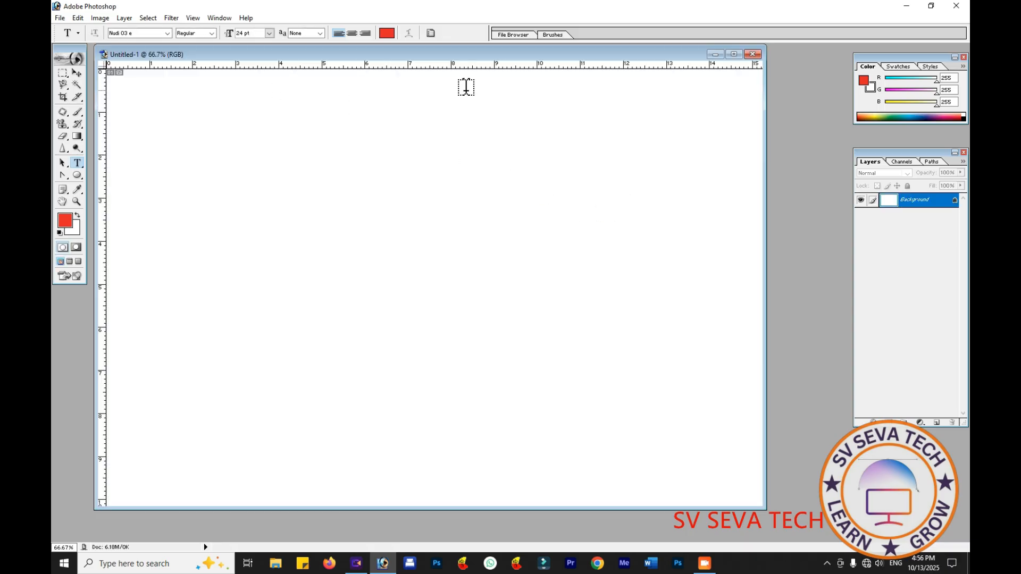
click(733, 53)
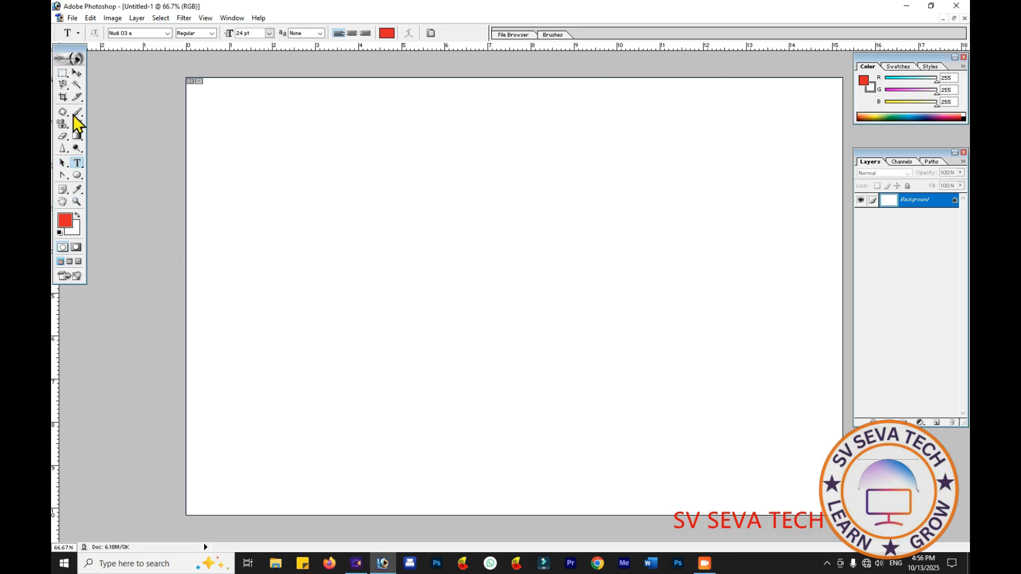
- Enter a text line on the canvas reading ??????, continued with ??? in the Nudi 01 e font
click(294, 206)
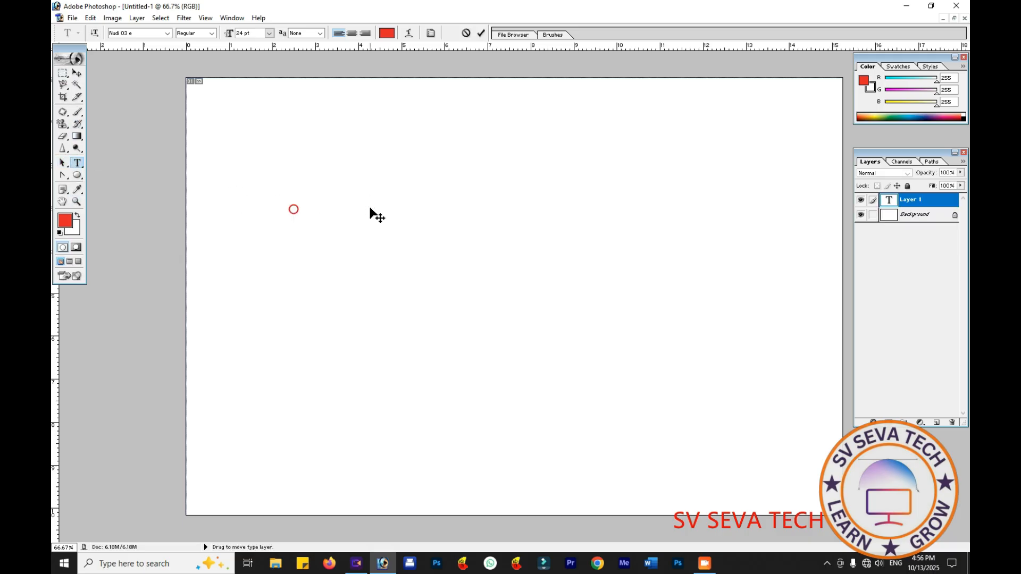
text(??????)
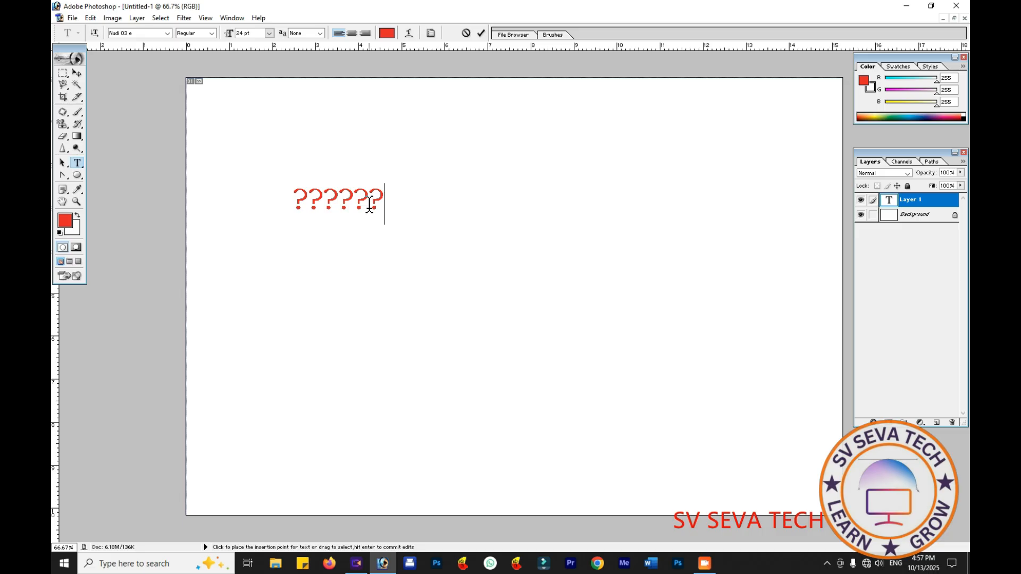
click(167, 38)
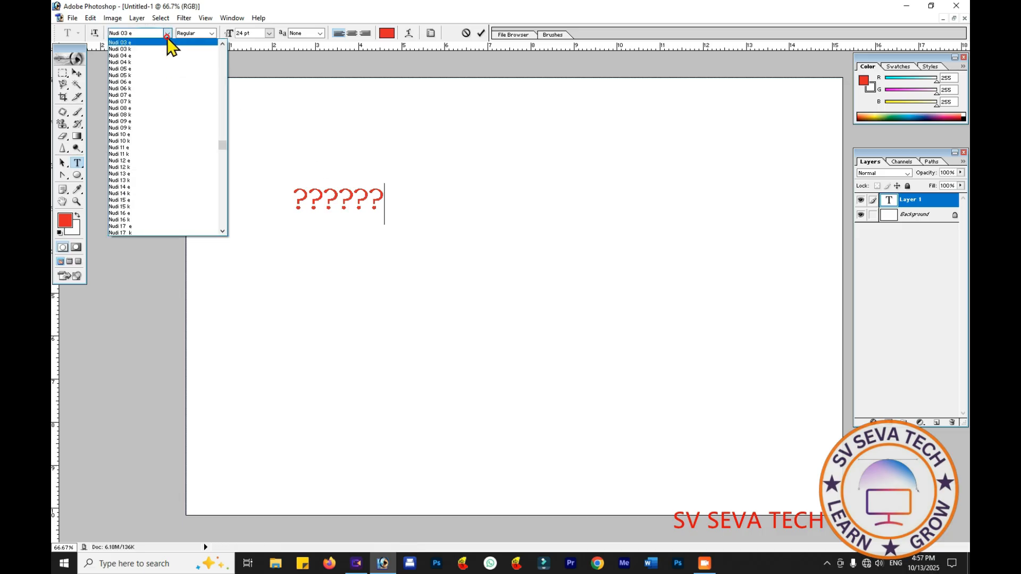
scroll(138, 93, up, 5)
scroll(138, 96, up, 3)
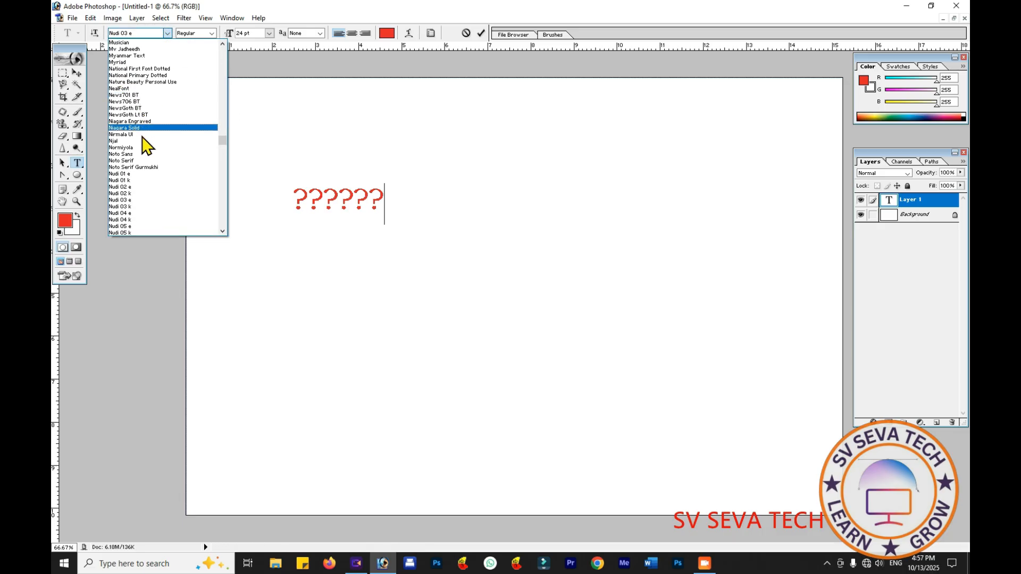
click(144, 174)
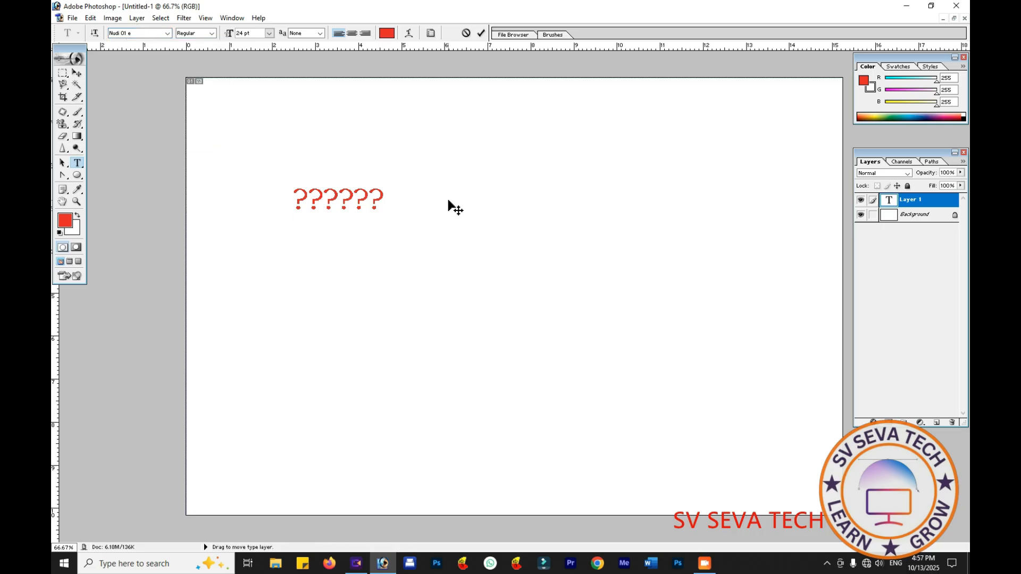
text(???)
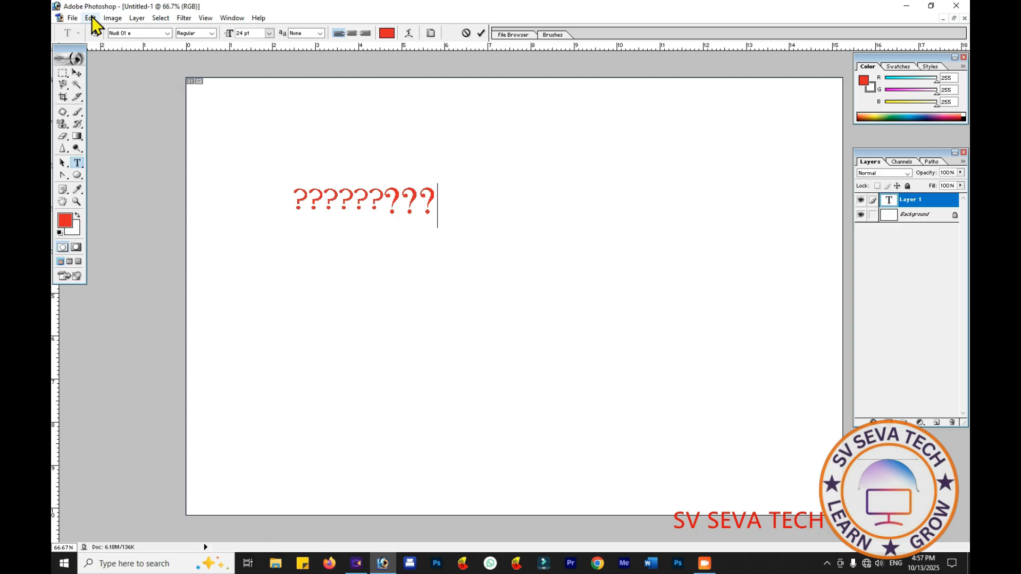
- Commit the text and turn off Show Asian Text Options in the general preferences
click(76, 73)
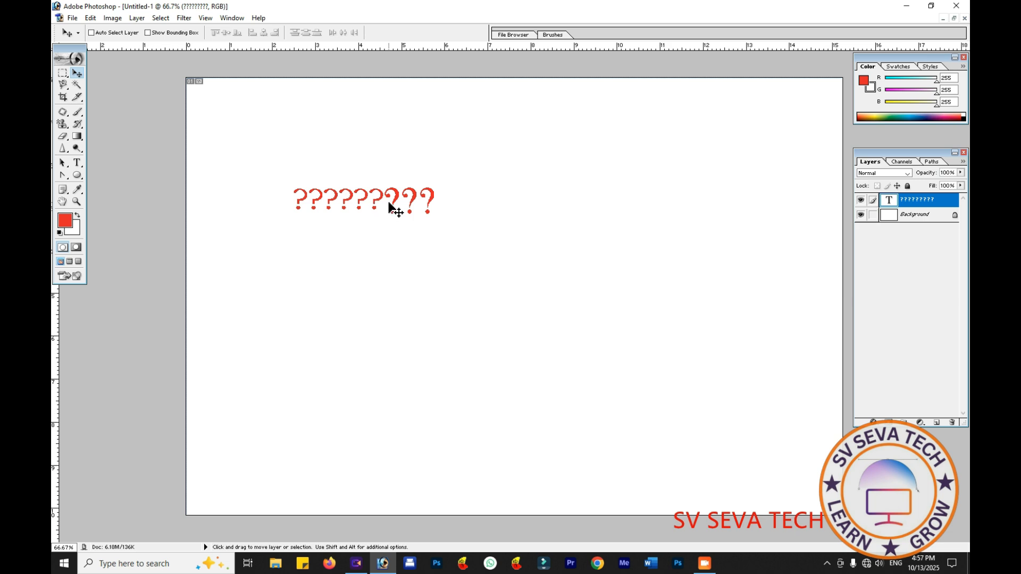
click(94, 20)
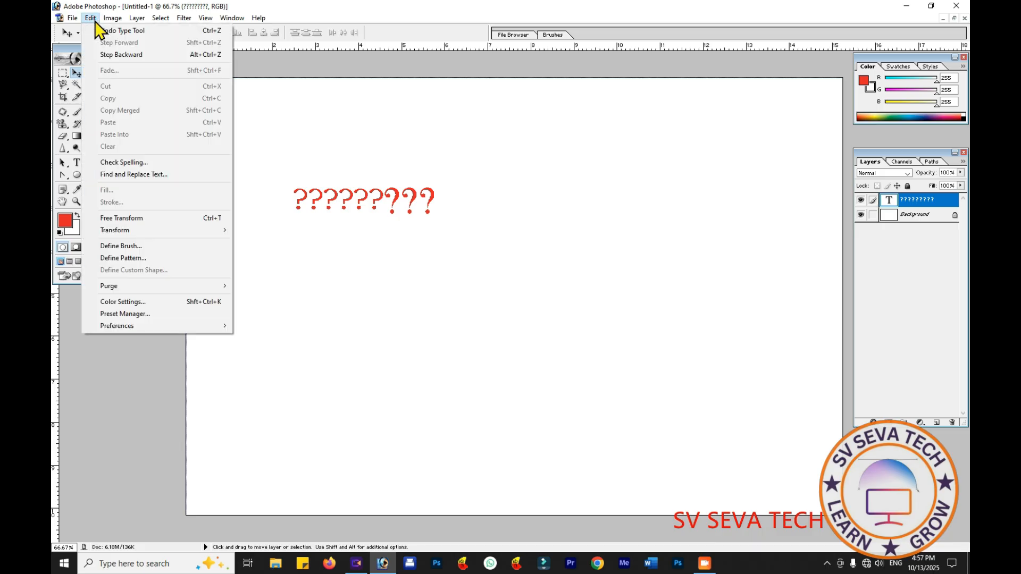
mouse_move(149, 328)
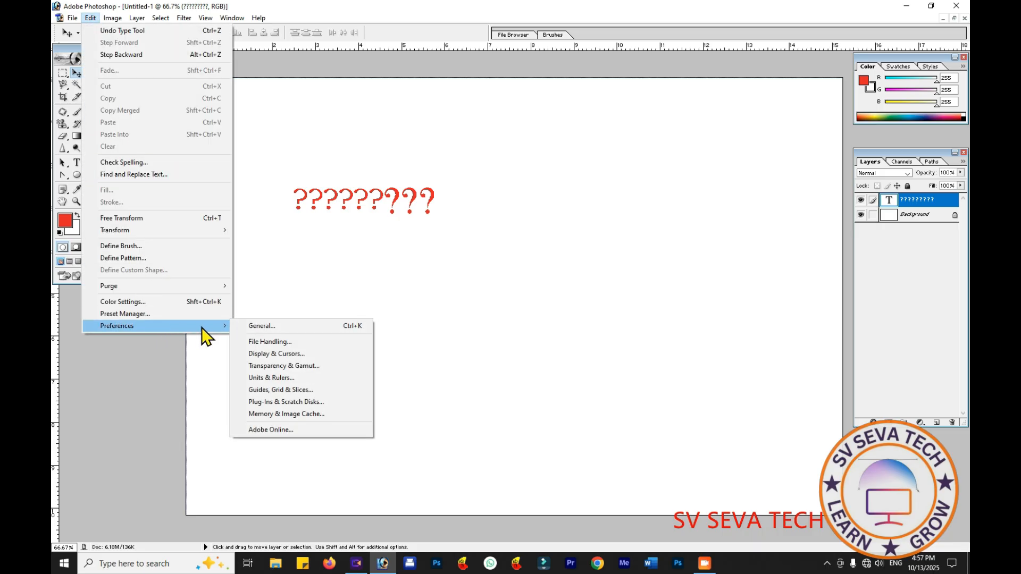
click(261, 326)
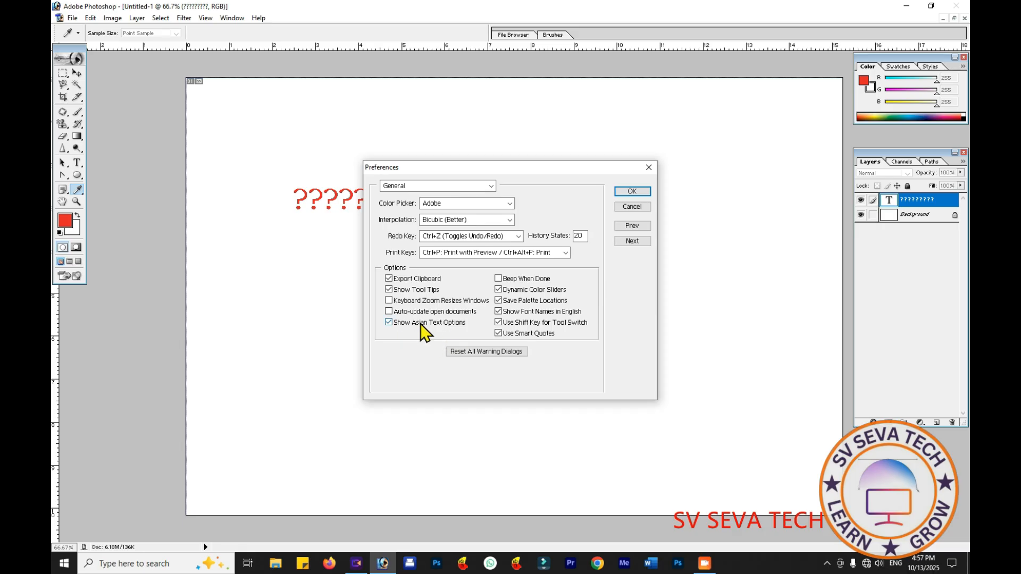
click(388, 322)
click(629, 195)
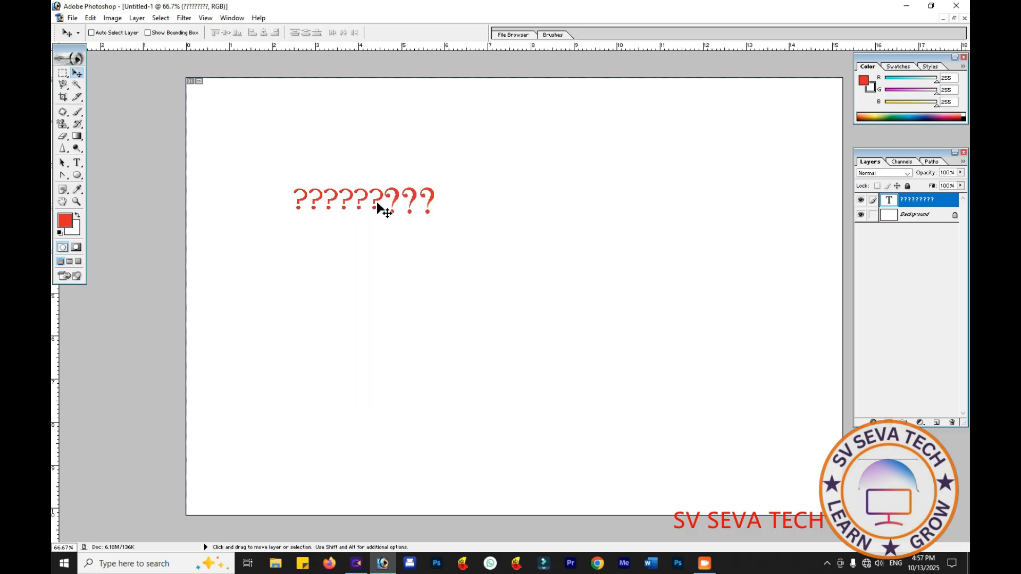
- Reopen the text line for editing and append ??? at its end
click(78, 163)
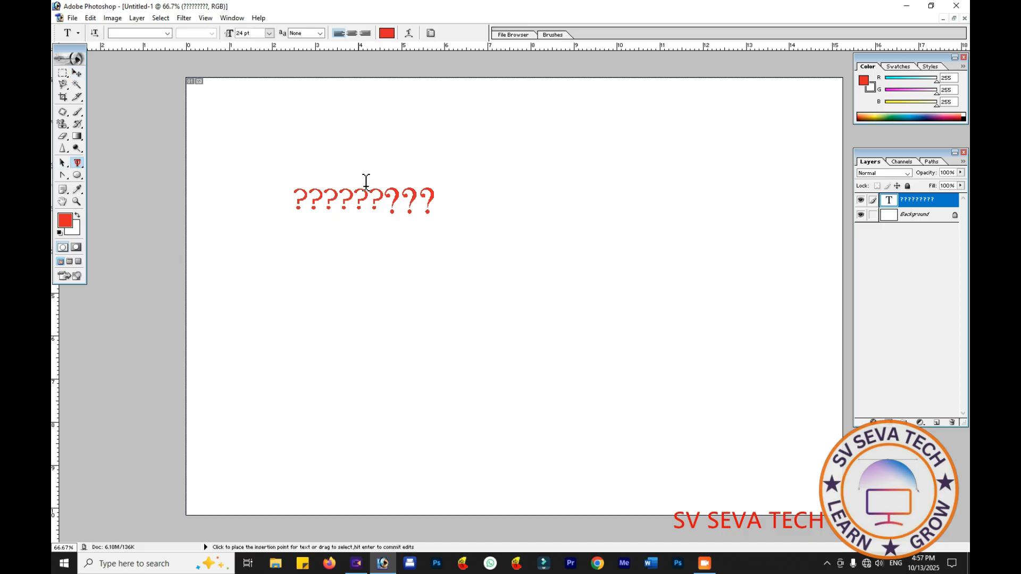
click(439, 205)
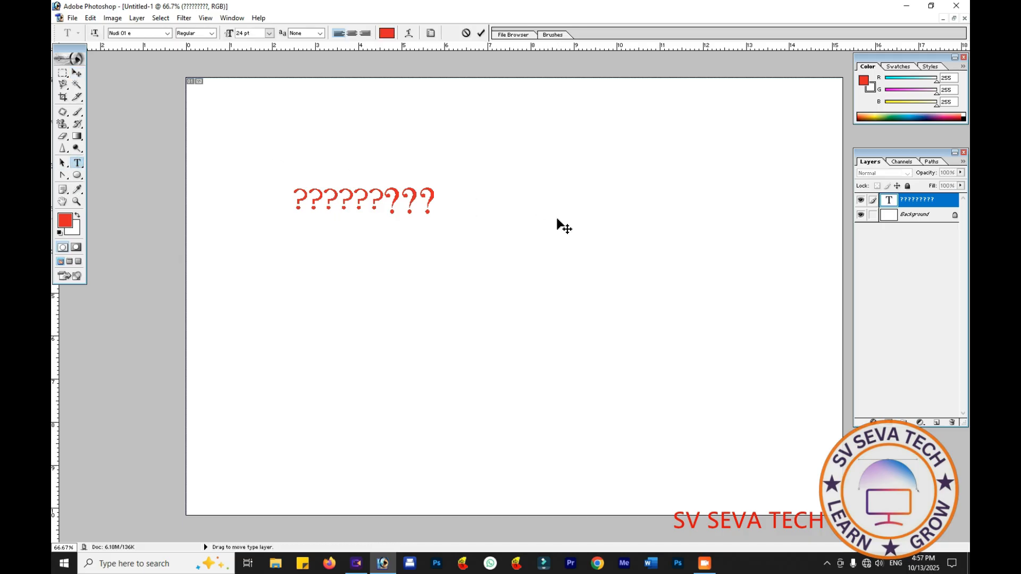
text(???)
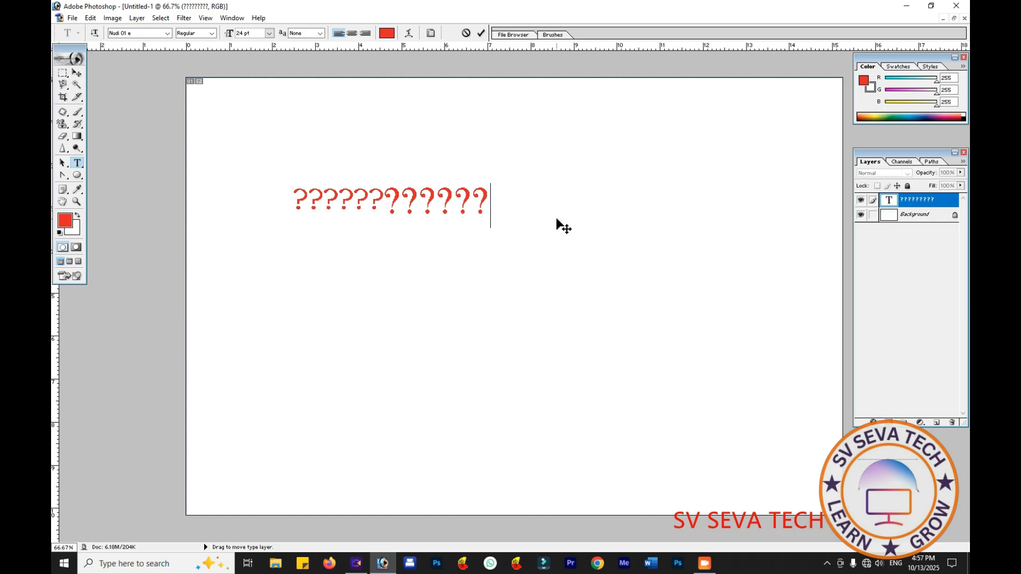
- Switch the Nudi keyboard utility to the bilingual mode (ದ್ವಿಭಾಷೆ)
click(826, 563)
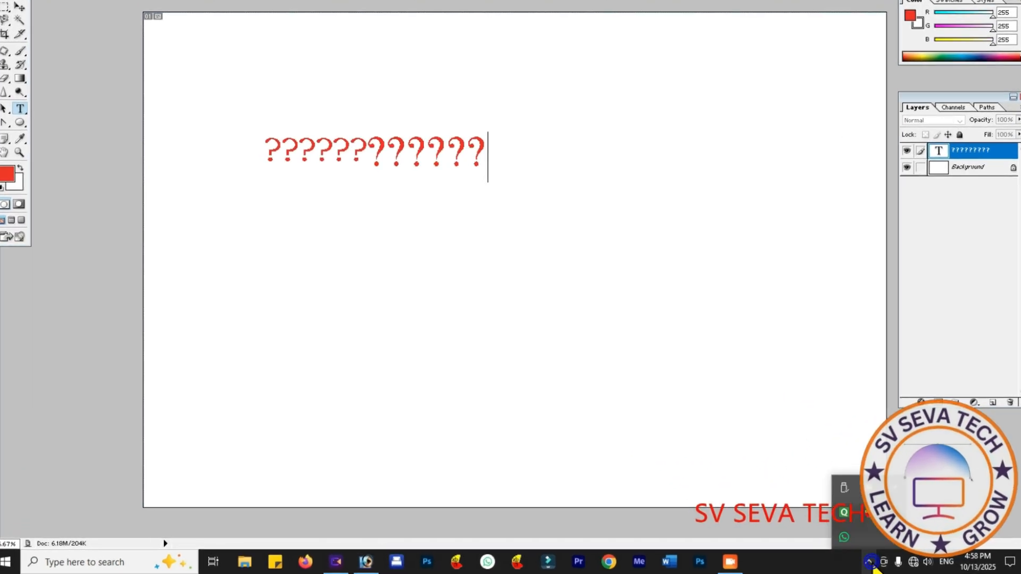
right_click(867, 525)
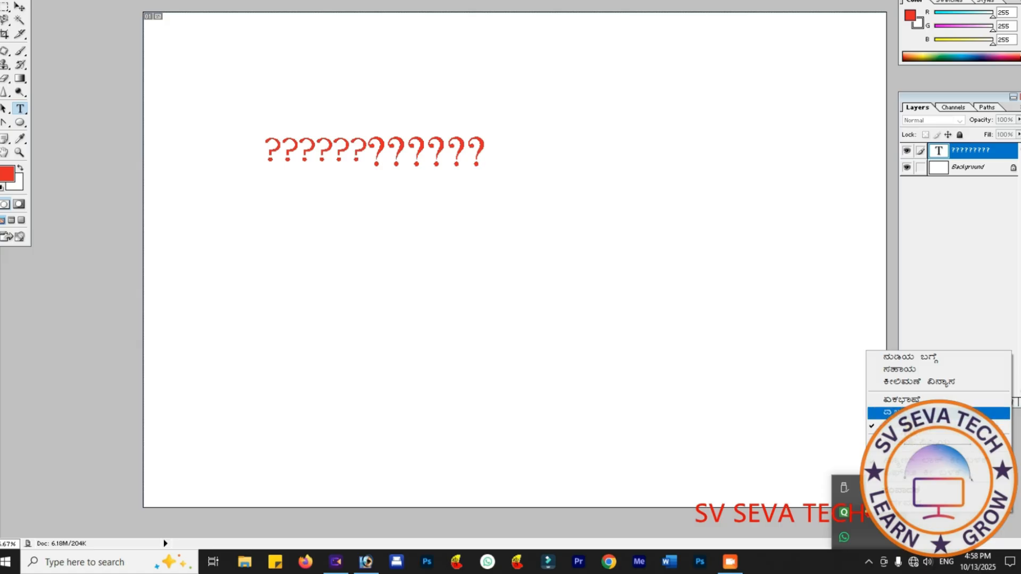
click(903, 413)
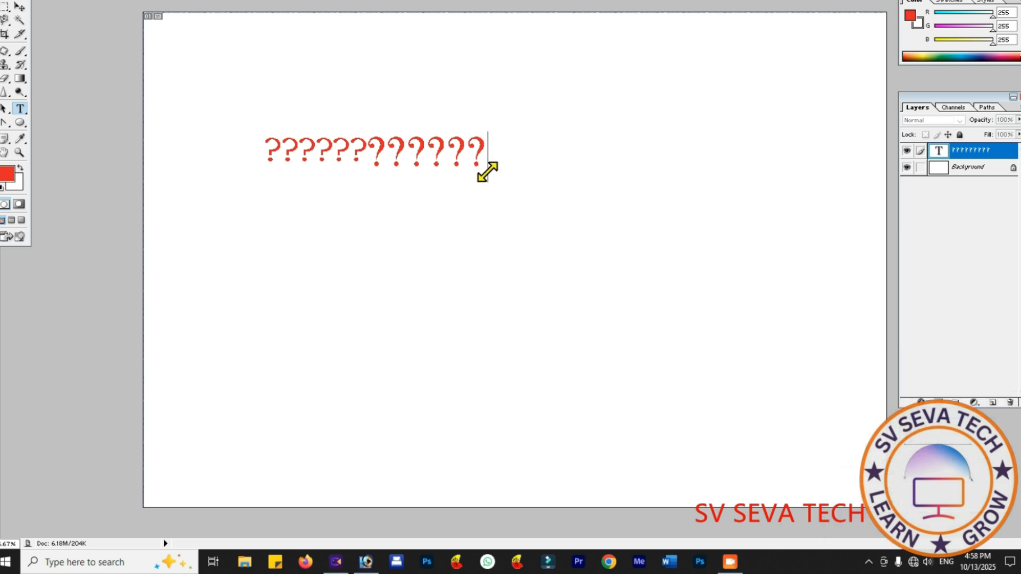
- Append a run of Kannada test characters, mostly ಜ, after the question marks in the text line
click(552, 164)
click(489, 152)
text(క)
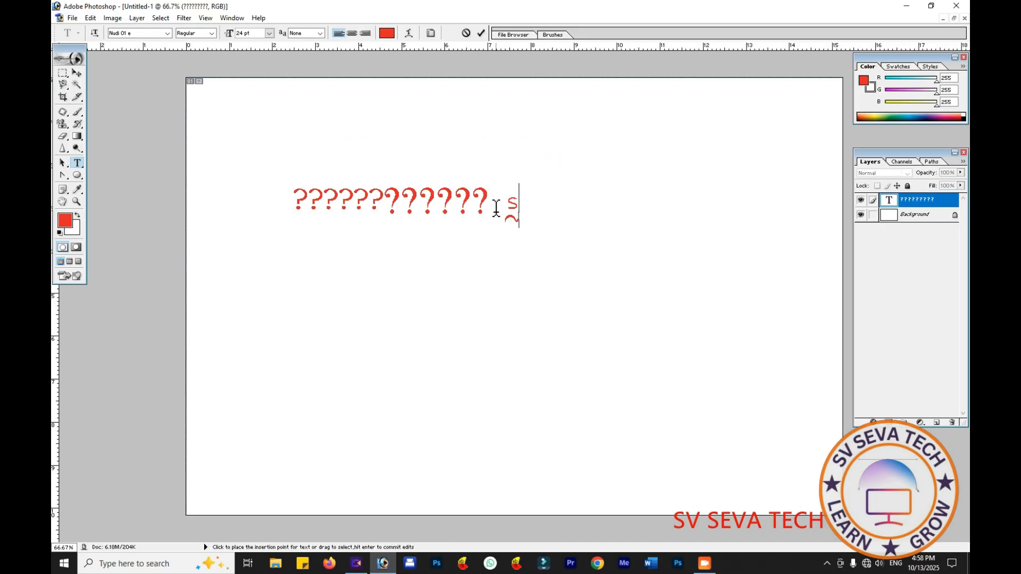
text(ಜಜಜಜ)
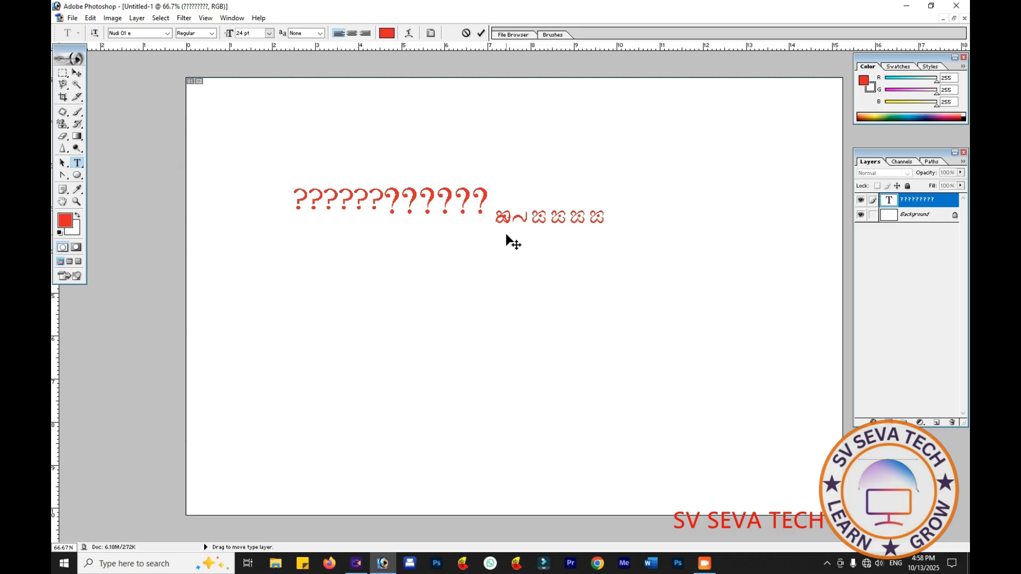
text(ಿಜಜಜ)
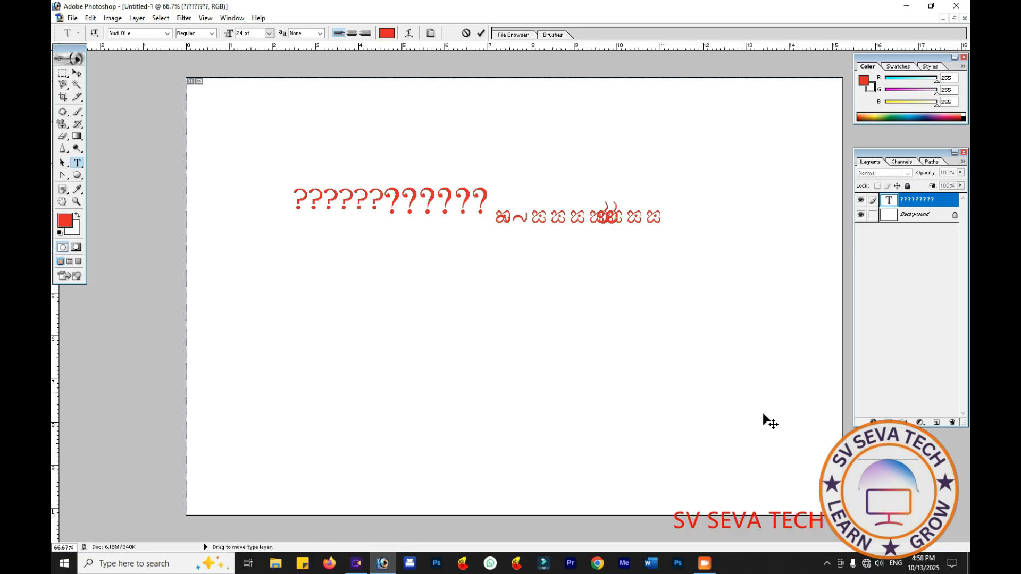
- Switch the Nudi keyboard utility to the monolingual mode (ಏಕಭಾಷೆ)
click(826, 563)
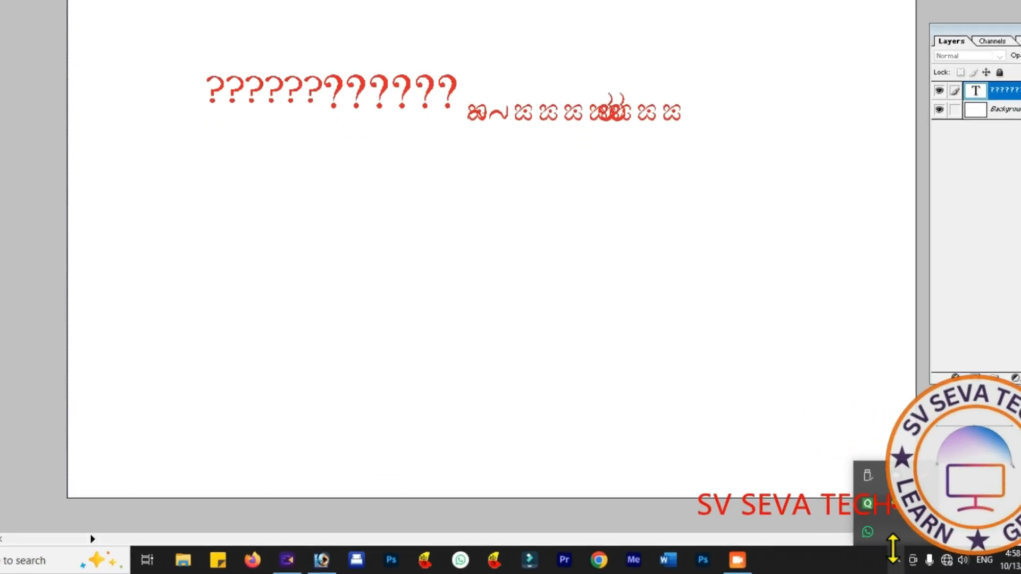
right_click(850, 516)
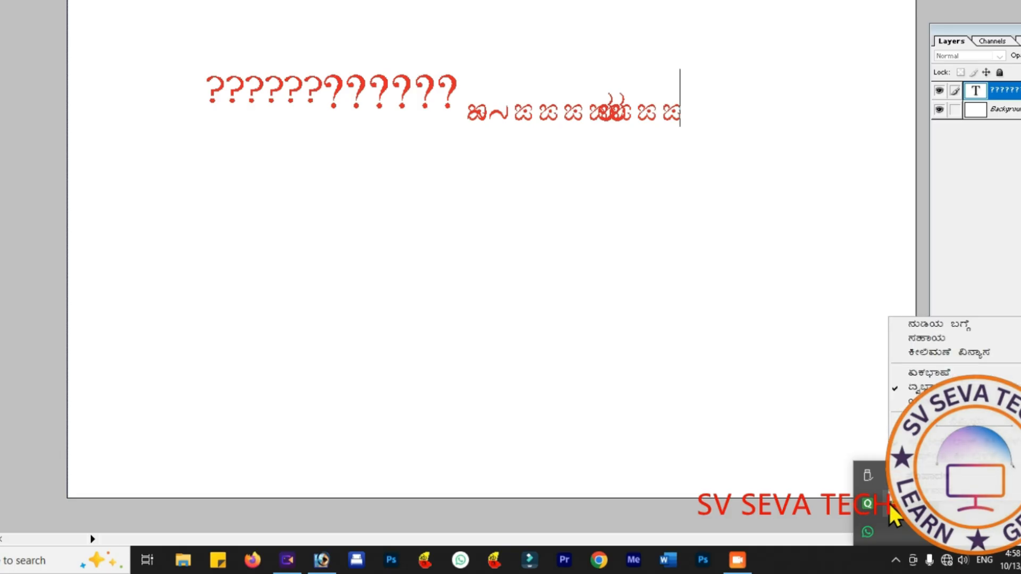
click(928, 372)
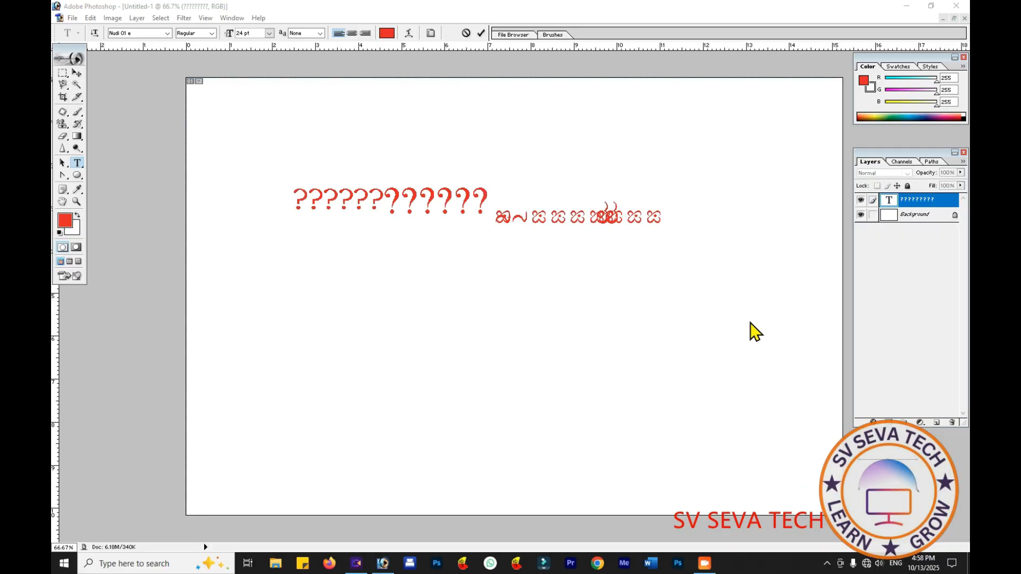
- Append the Kannada characters ಅಅಅಅಅಸಸ to the end of the text line
click(680, 222)
text(aaa)
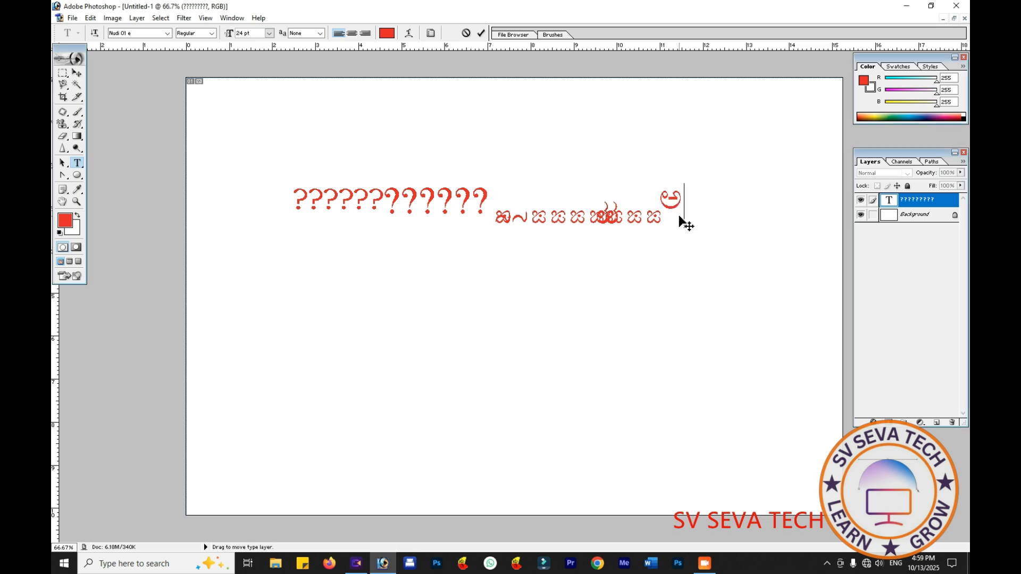
text(aa)
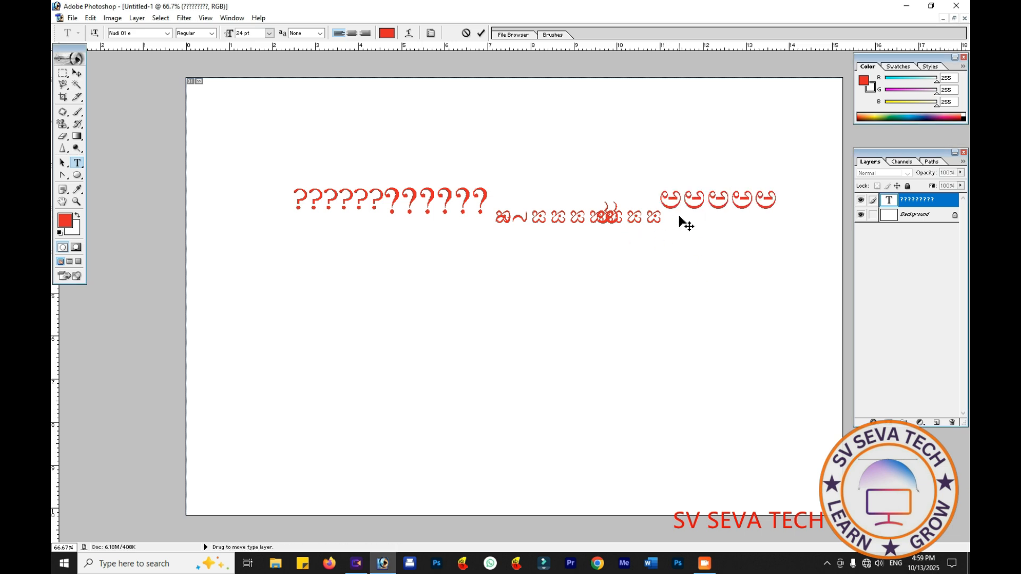
text(ss)
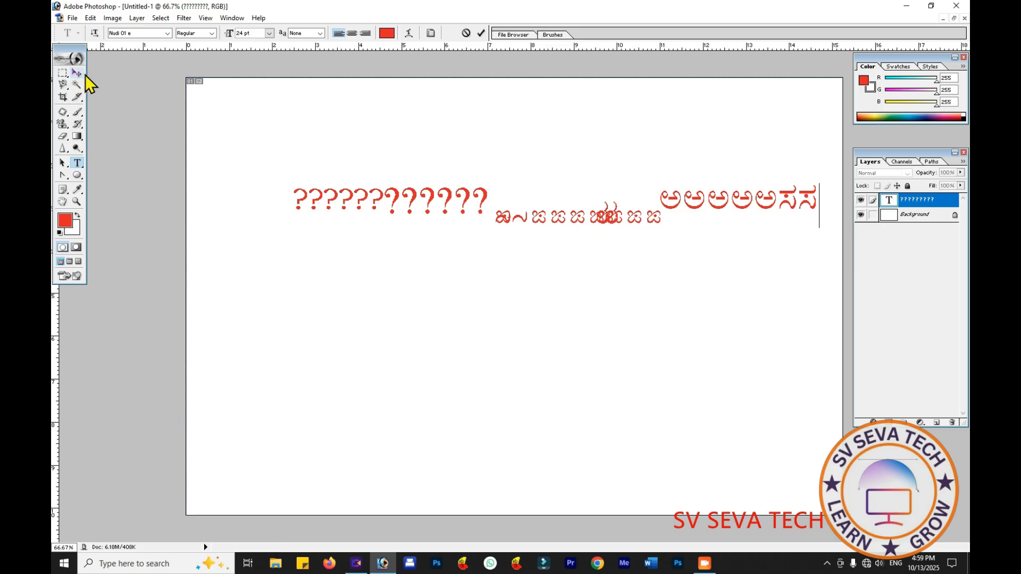
- Delete the whole test text line and enter ದದದ್ in the Nudi 06 e font instead
drag(821, 205, 235, 189)
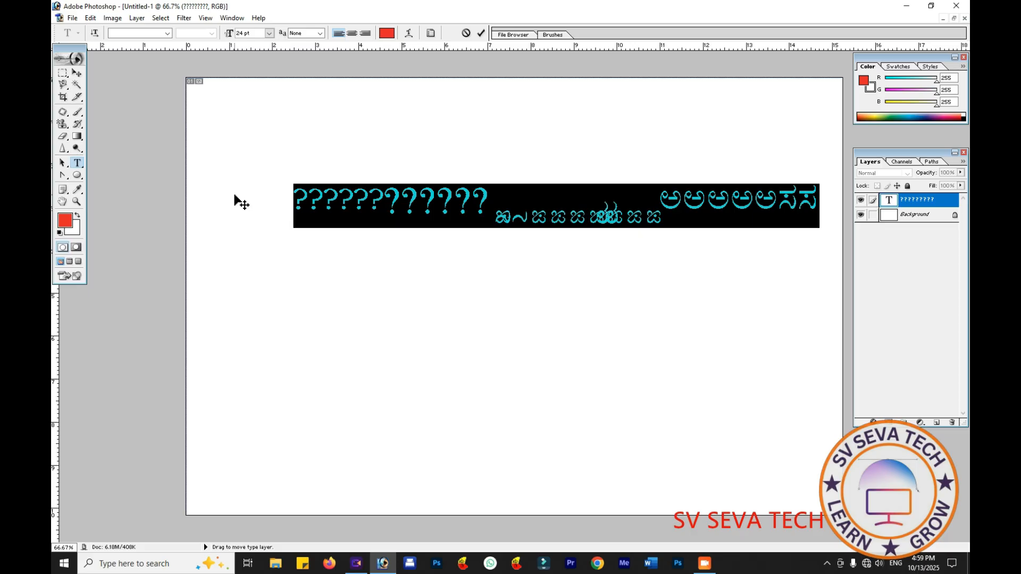
key(BackSpace)
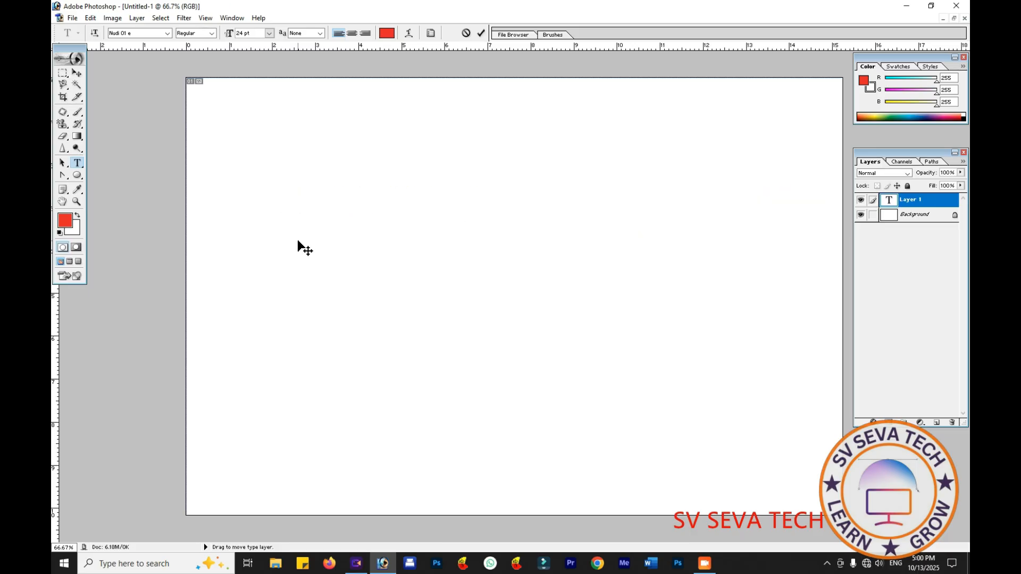
click(166, 33)
text(ದದದ್)
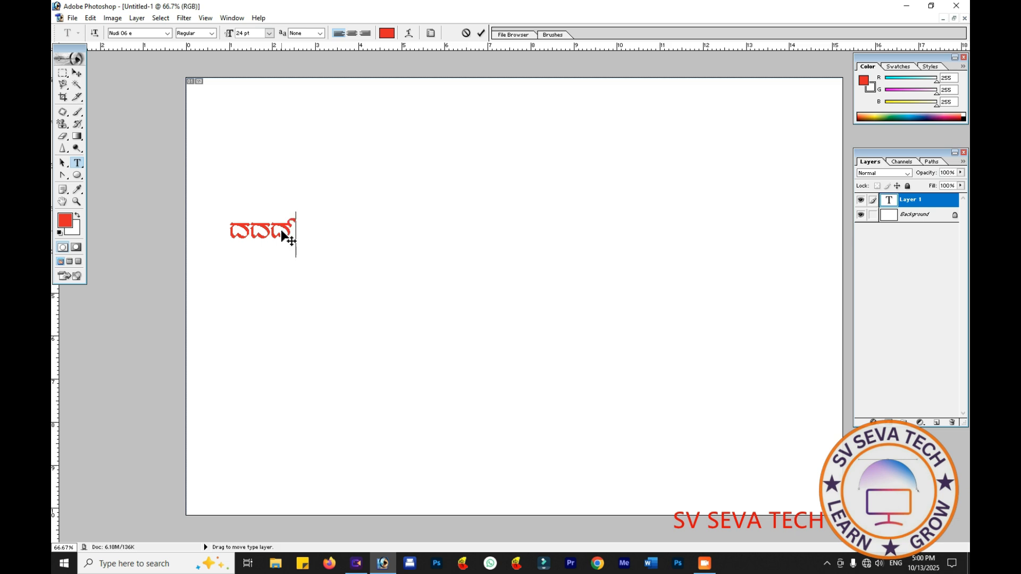
text(ಎಎ)
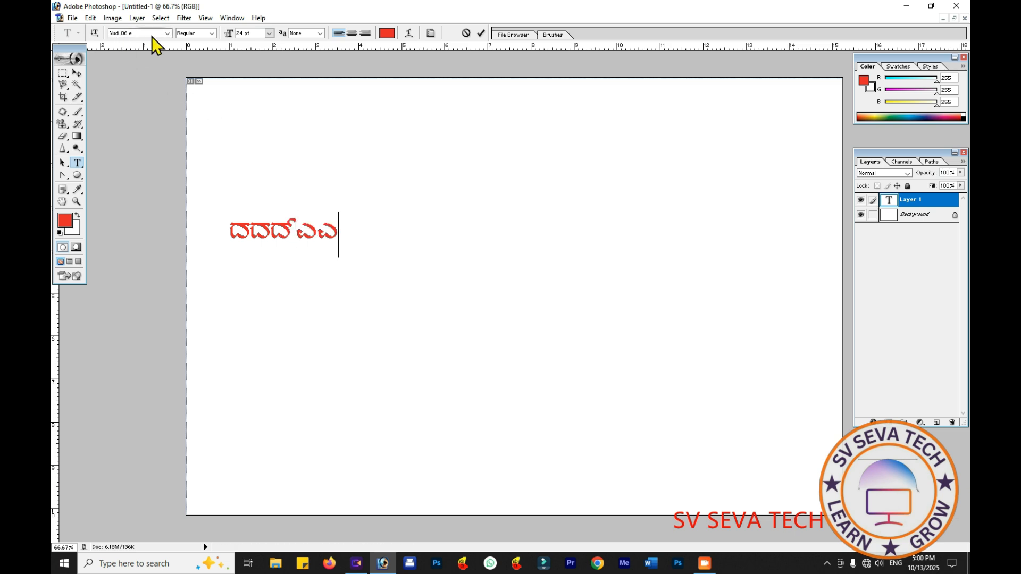
- Append ಎಎ to the text line, switch the font to Nudi 08 e and append ದದದರರ
click(168, 36)
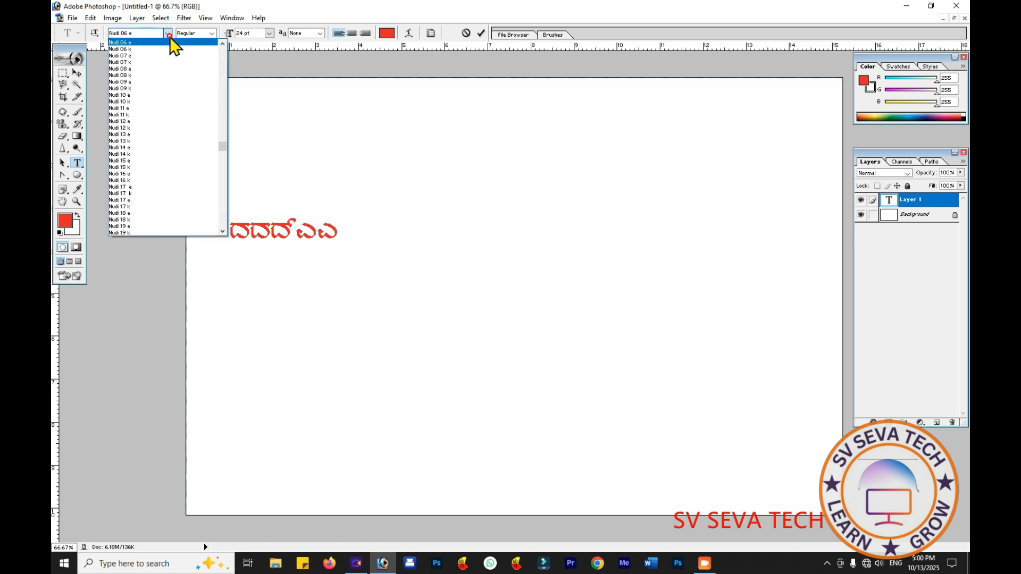
click(145, 67)
text(ದದದರರ)
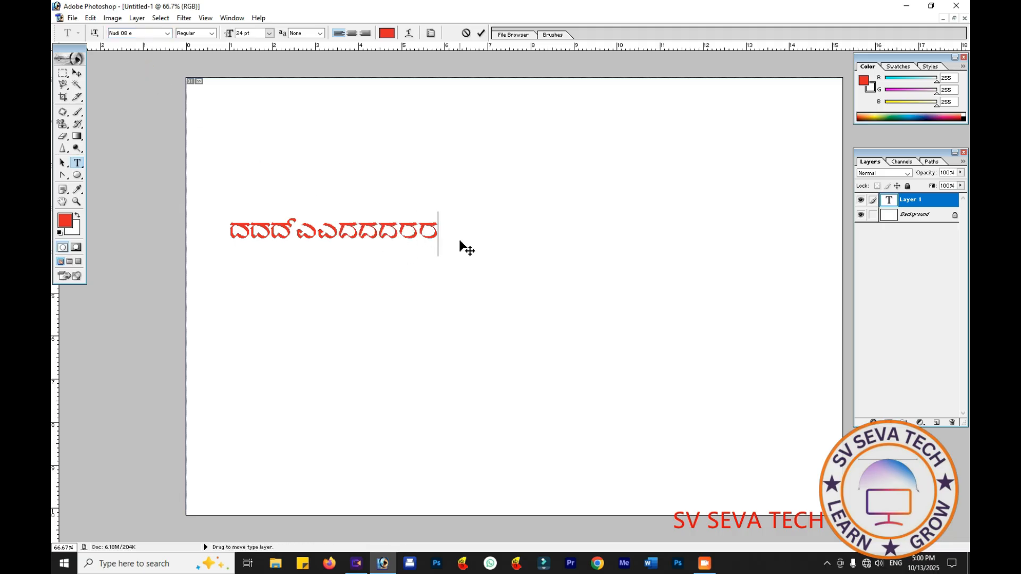
- Delete all the test characters and enter ಕರ್ನಾಟಕ ರಾಜ್ಯ in the Nudi 06 e font instead
key(BackSpace)
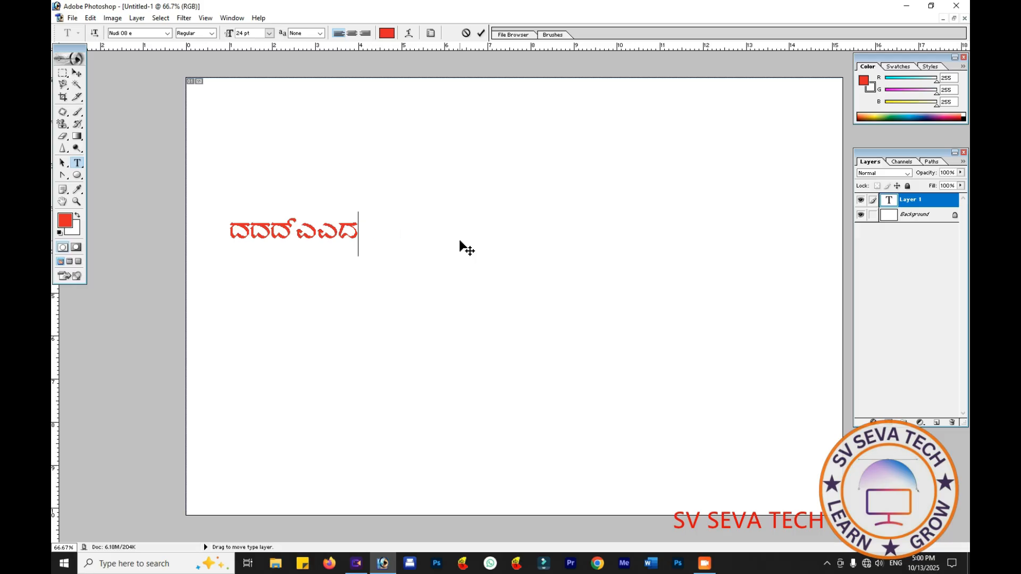
key(BackSpace)
key(BackSpace)
key(BackSpace)
key(BackSpace)
key(BackSpace)
key(BackSpace)
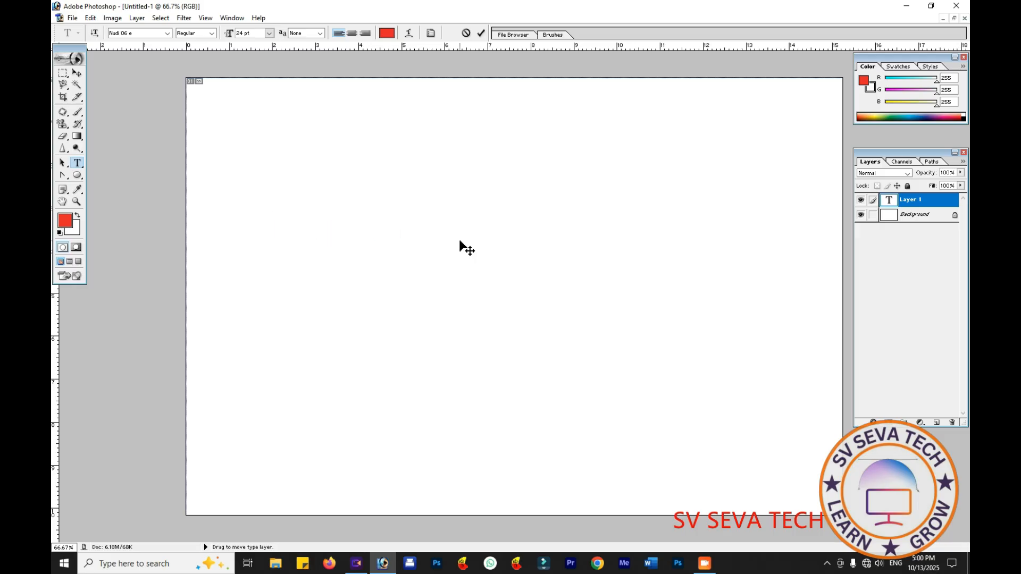
text(ಕ)
text(ನಾ)
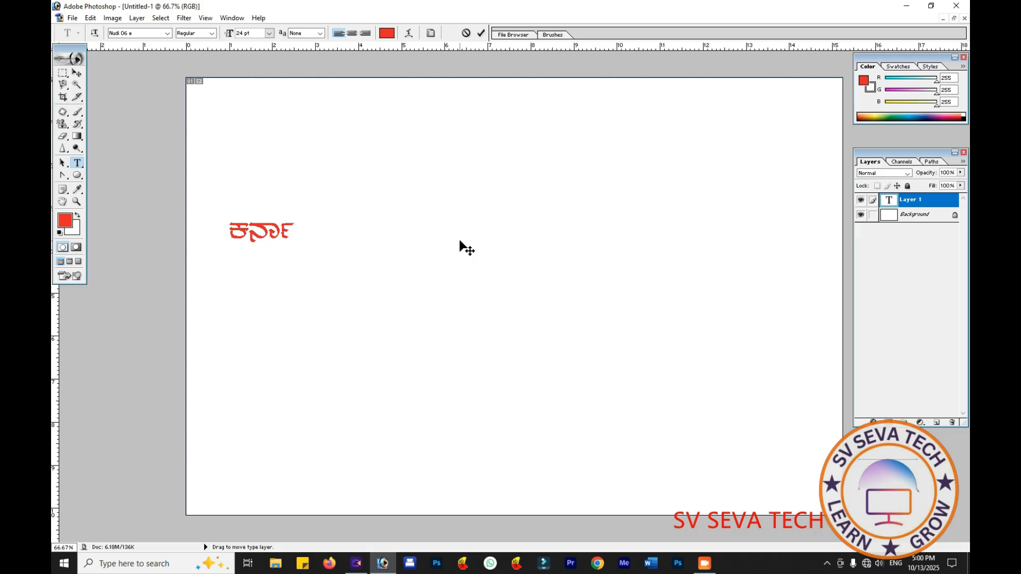
text(ಟಕ )
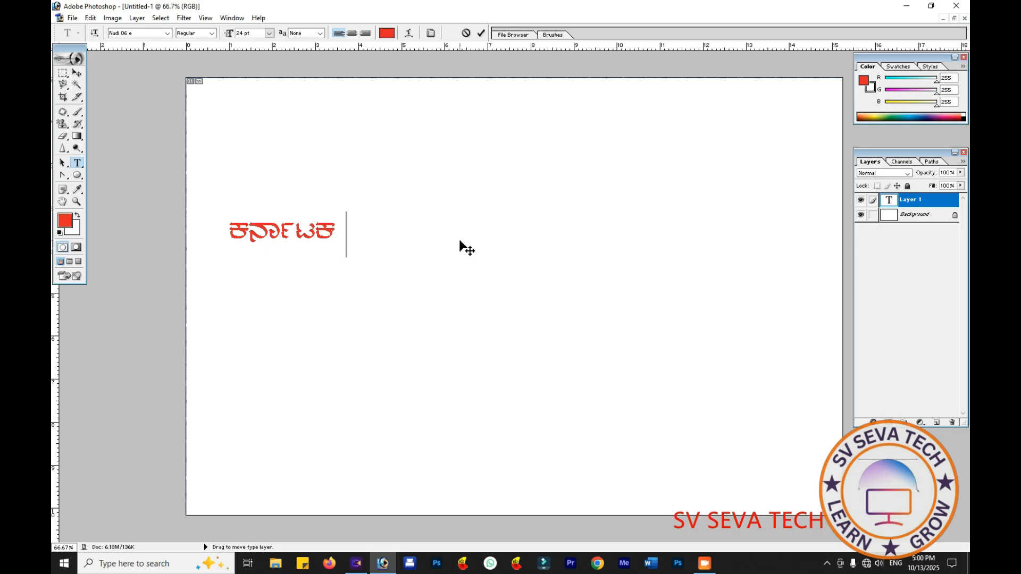
text(ರ)
text(ಾಜ್)
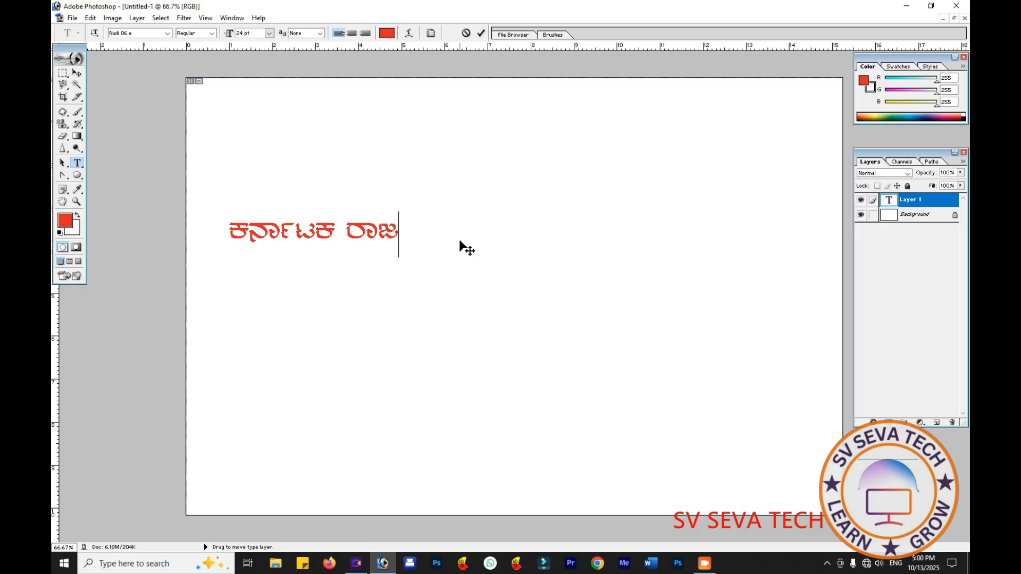
text(ಯ)
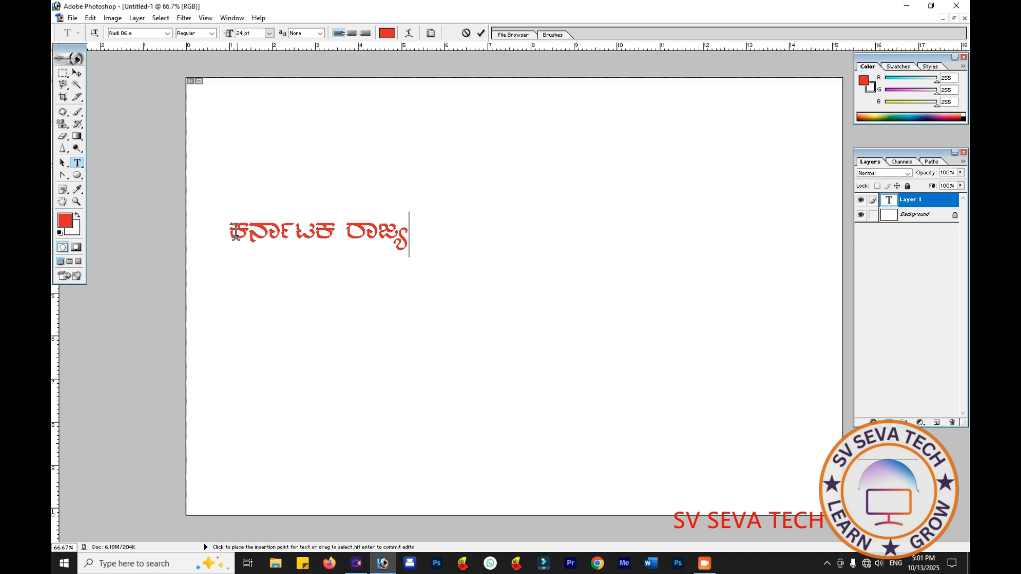
- Set the size of the whole ಕರ್ನಾಟಕ ರಾಜ್ಯ text to 72 pt
drag(231, 229, 423, 245)
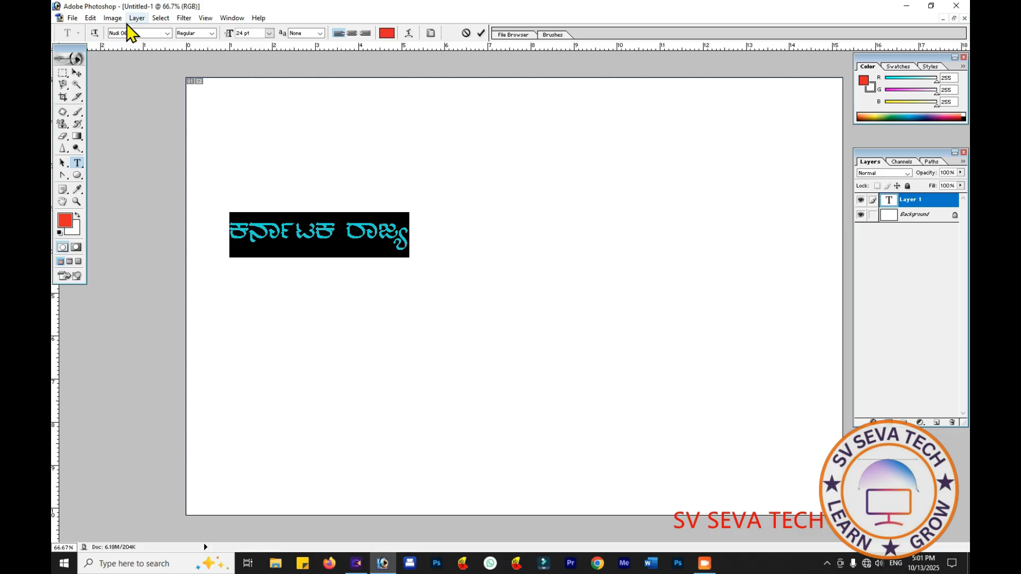
click(269, 34)
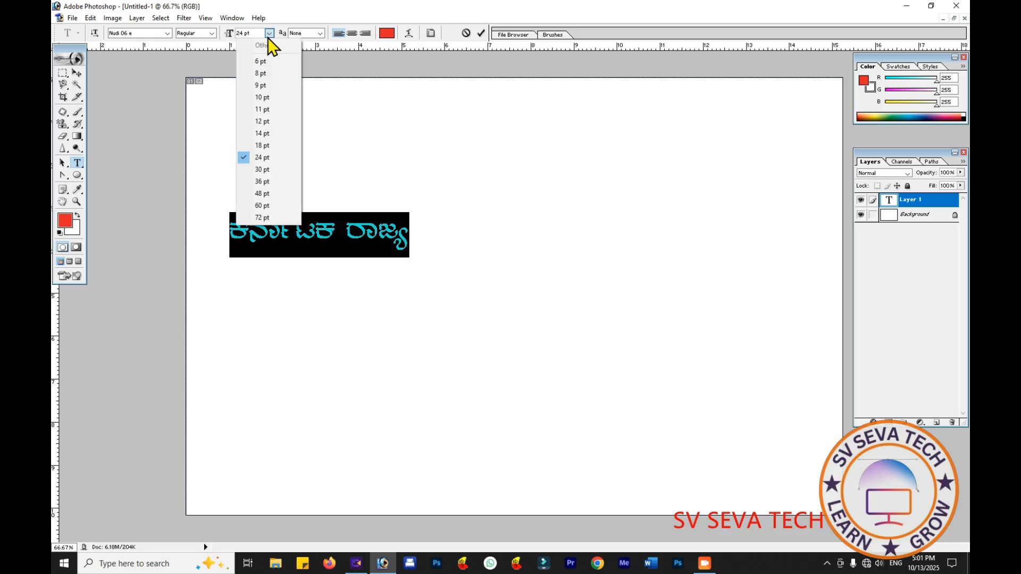
click(262, 218)
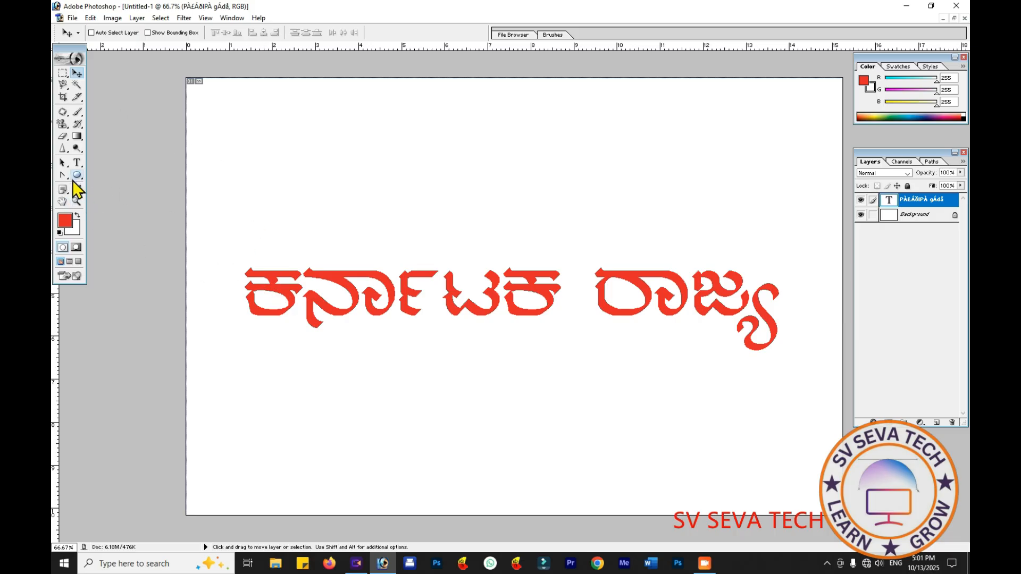
- Recolor the whole ಕರ್ನಾಟಕ ರಾಜ್ಯ text to golden yellow (E0BA21)
click(77, 162)
drag(248, 290, 809, 351)
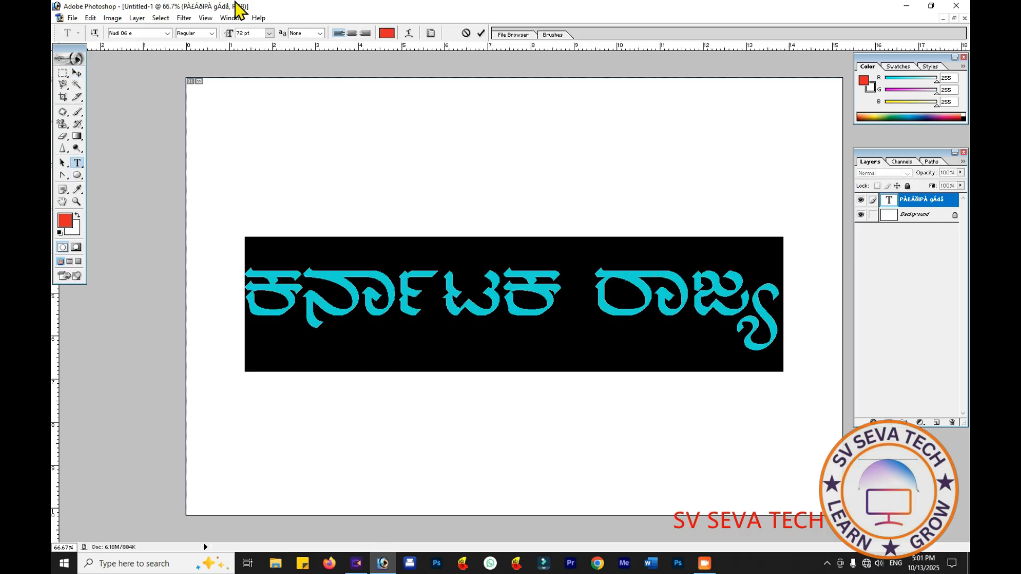
click(390, 36)
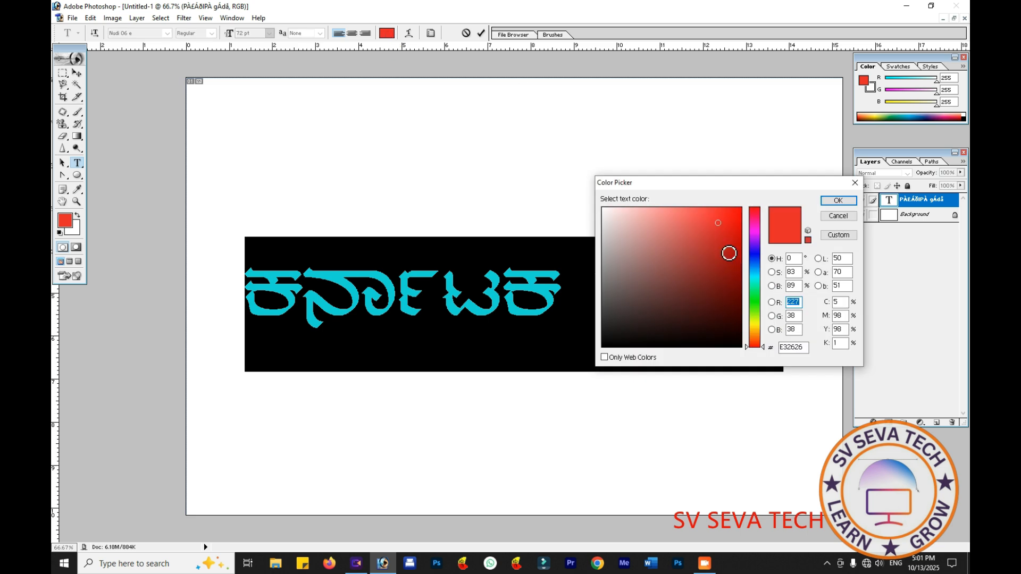
click(724, 250)
drag(705, 241, 721, 225)
click(752, 329)
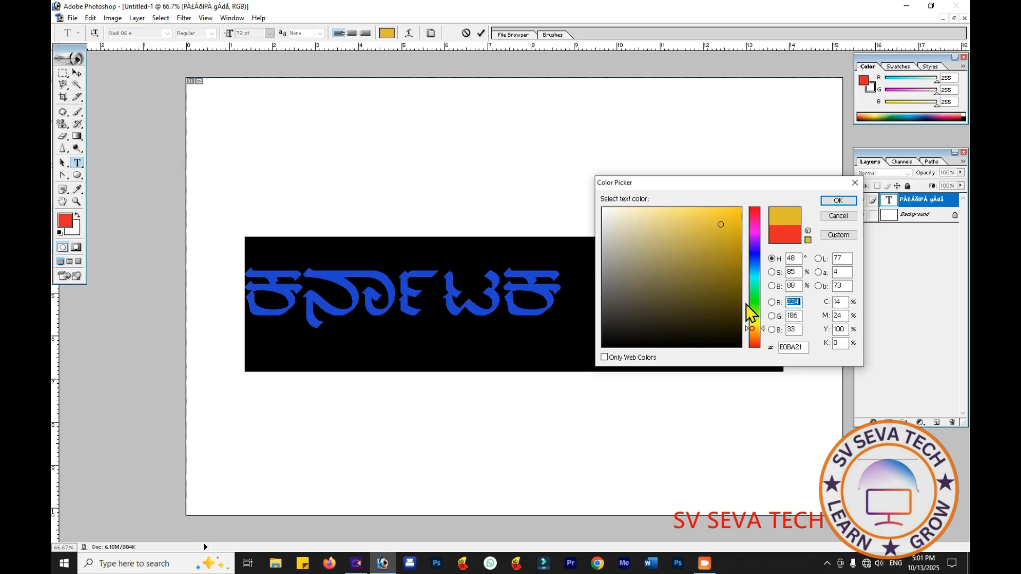
click(847, 203)
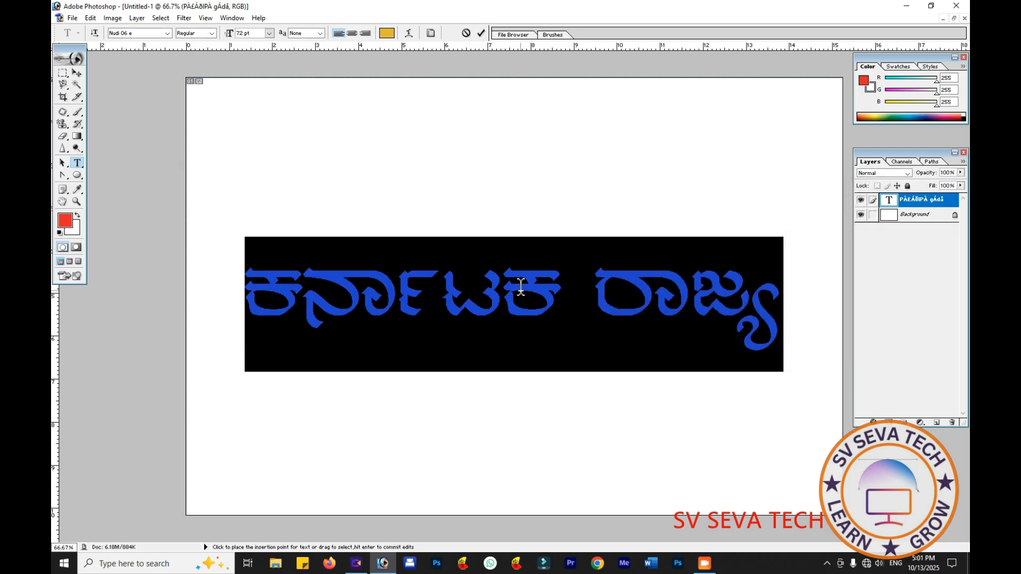
- Warp the whole ಕರ್ನಾಟಕ ರಾಜ್ಯ text with the Arc style
click(520, 287)
drag(247, 292, 429, 307)
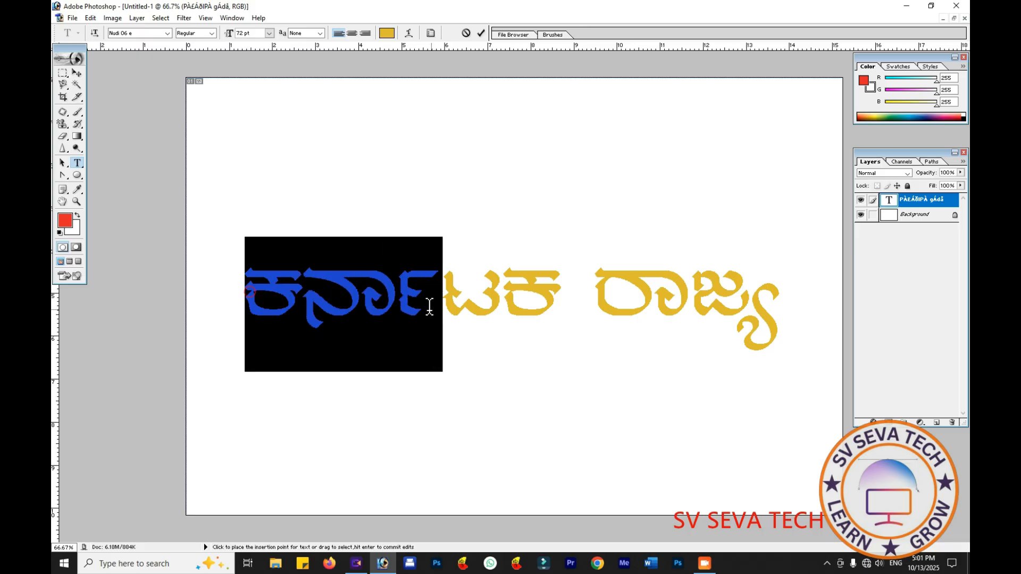
click(554, 361)
drag(243, 283, 786, 305)
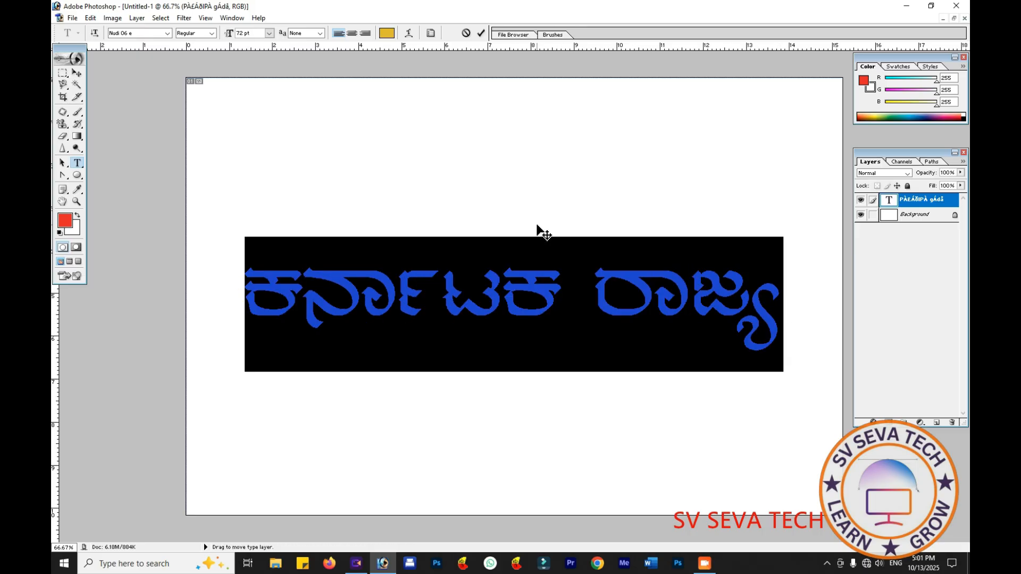
click(412, 33)
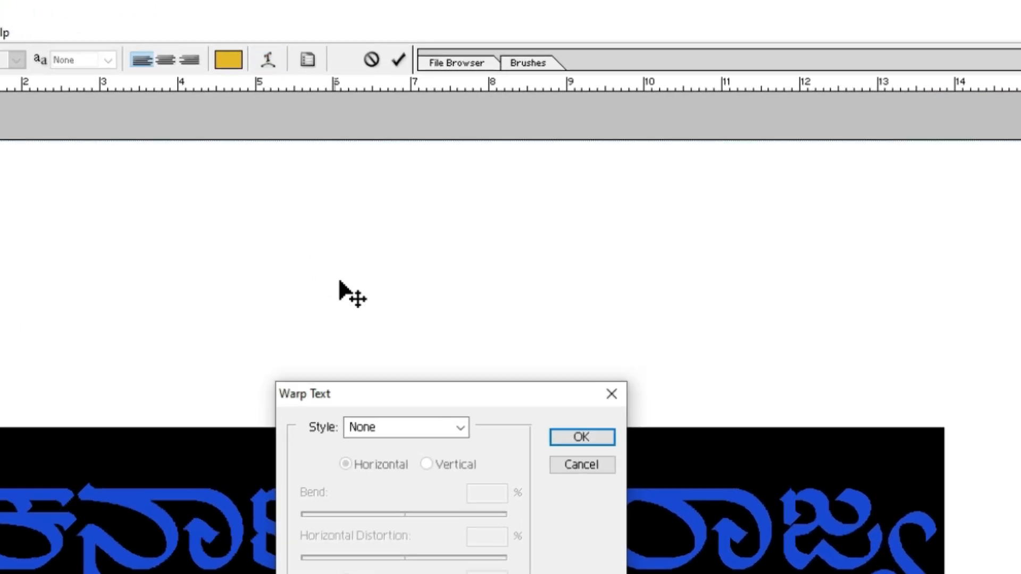
drag(455, 403, 663, 210)
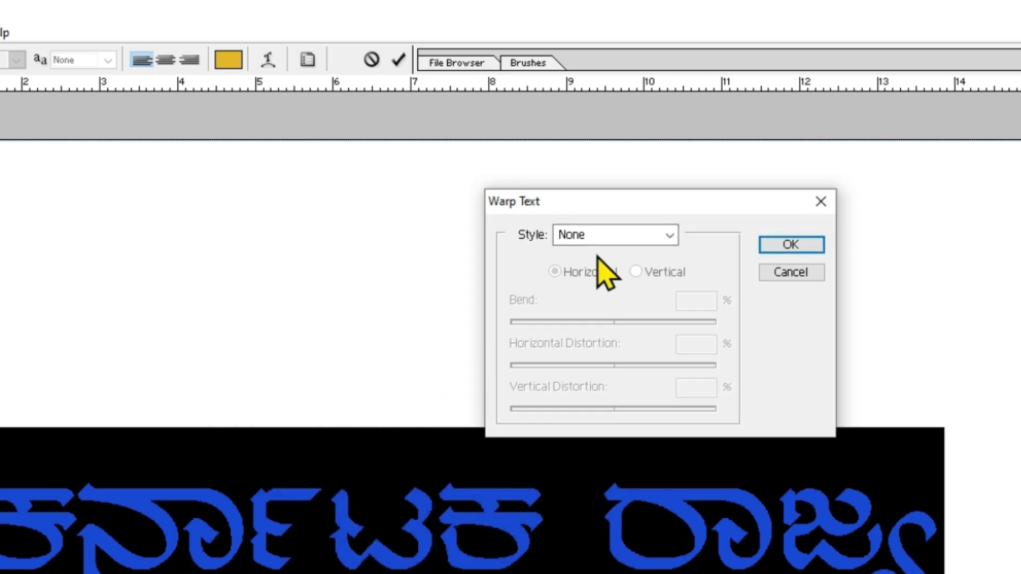
click(670, 236)
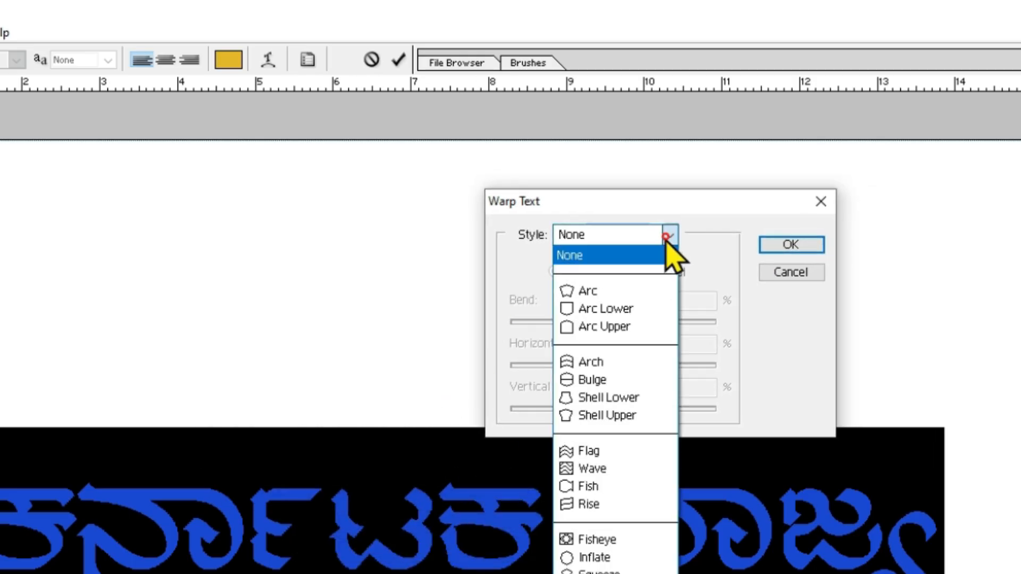
click(612, 292)
click(797, 244)
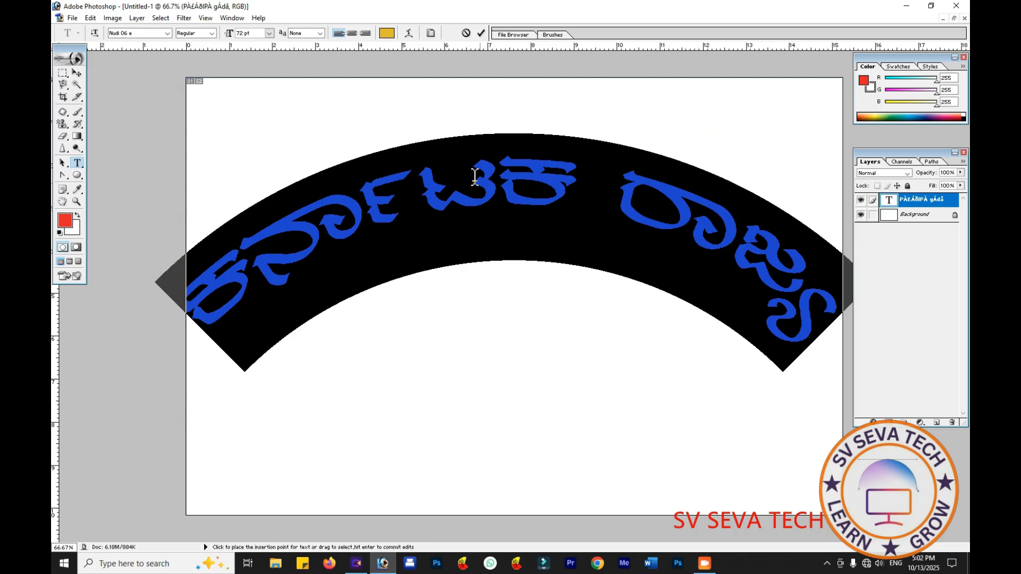
- Set the arched text's size to 48 pt and reposition it near the middle of the canvas
drag(472, 121, 437, 134)
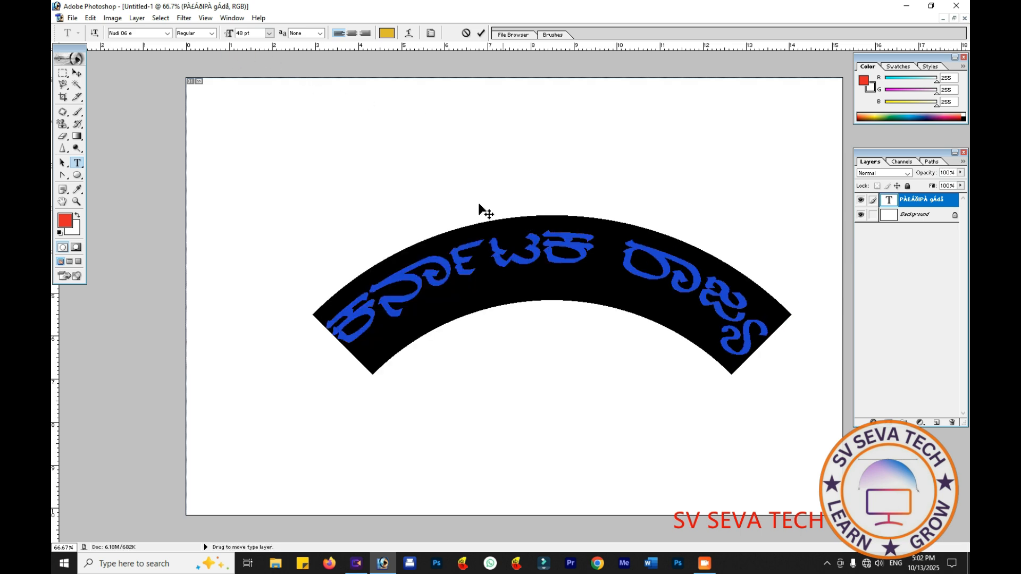
click(436, 196)
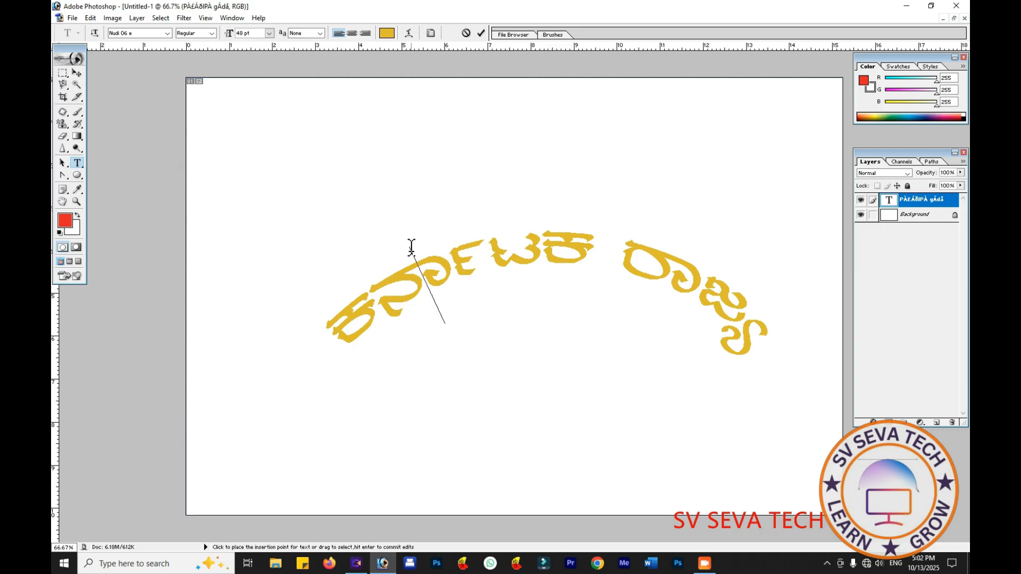
key(v)
drag(411, 247, 357, 236)
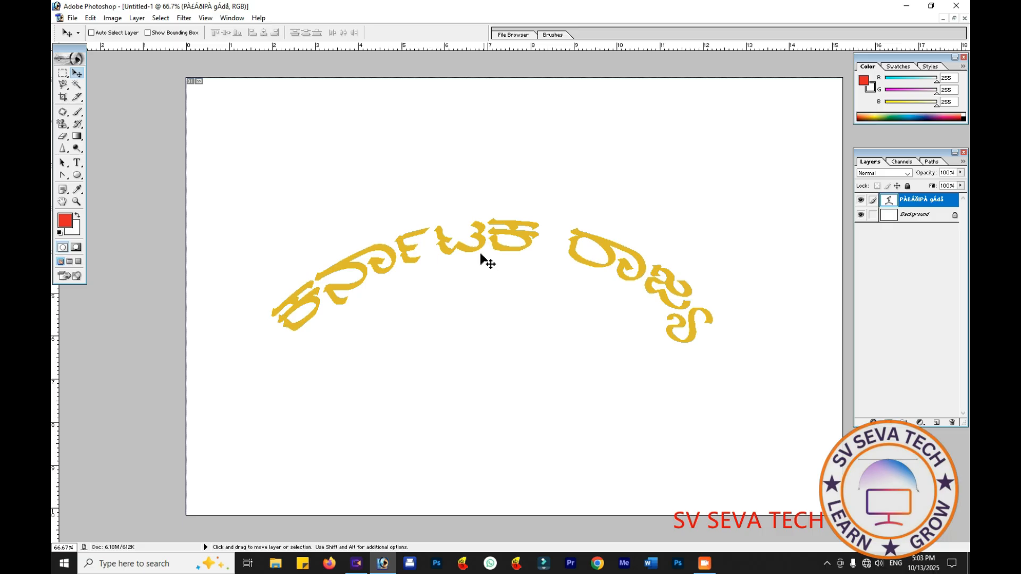
- Add a Stroke layer style to the arched text layer with a size of about 21 px
double_click(939, 199)
double_click(955, 205)
drag(405, 199, 597, 354)
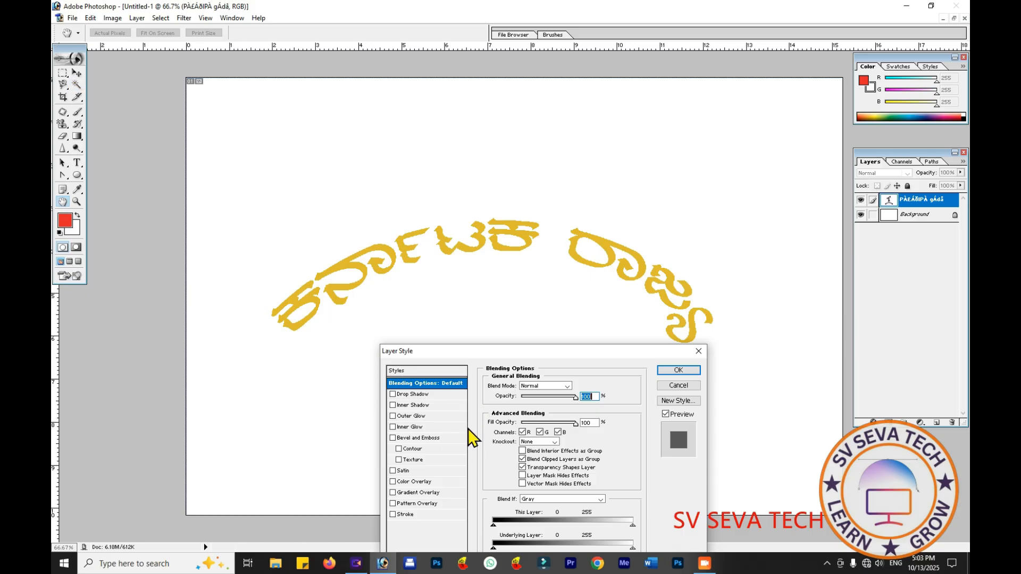
click(393, 514)
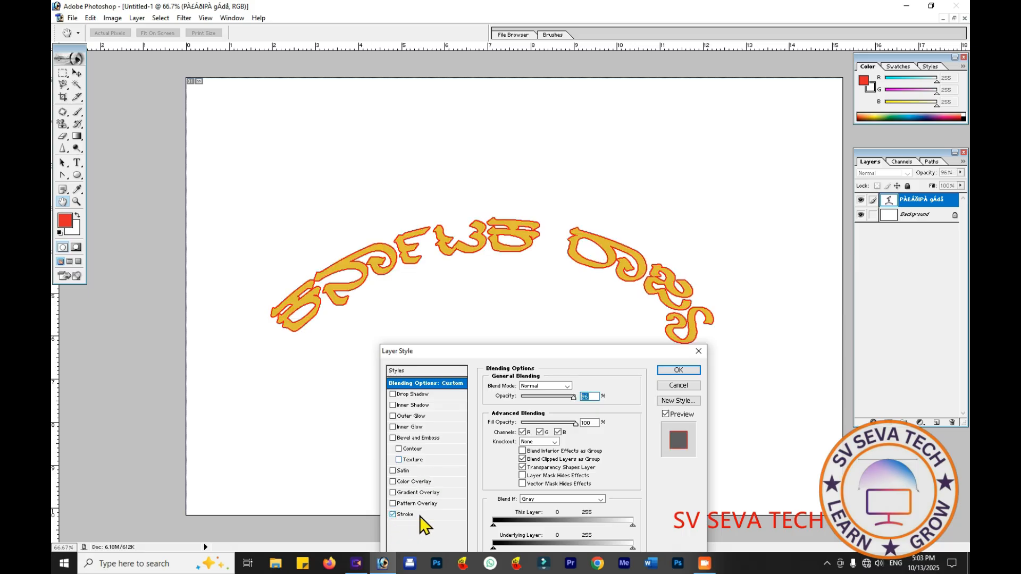
drag(549, 355, 560, 301)
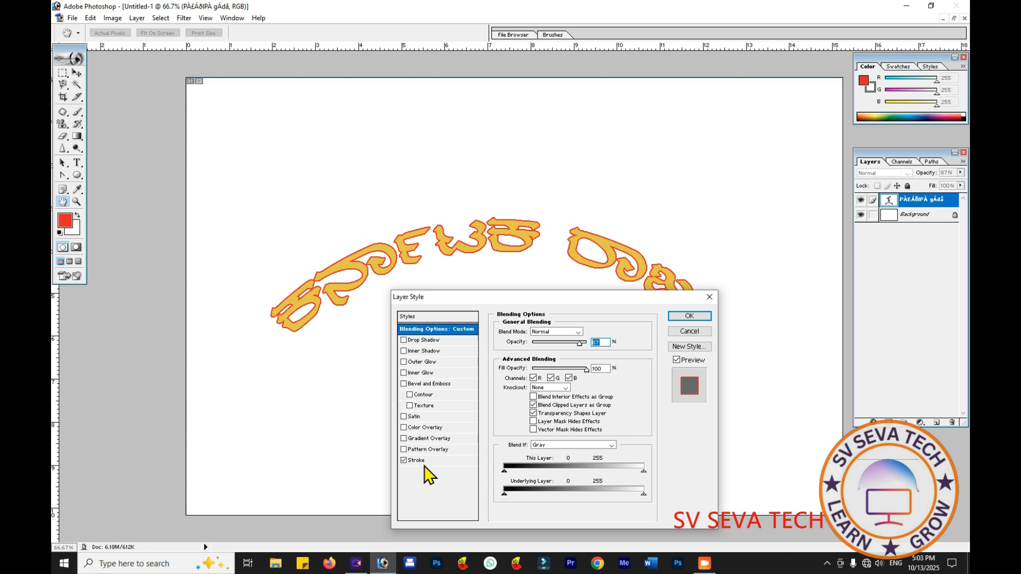
click(424, 461)
click(533, 332)
mouse_move(534, 334)
mouse_down()
mouse_move(547, 334)
mouse_move(539, 337)
mouse_up()
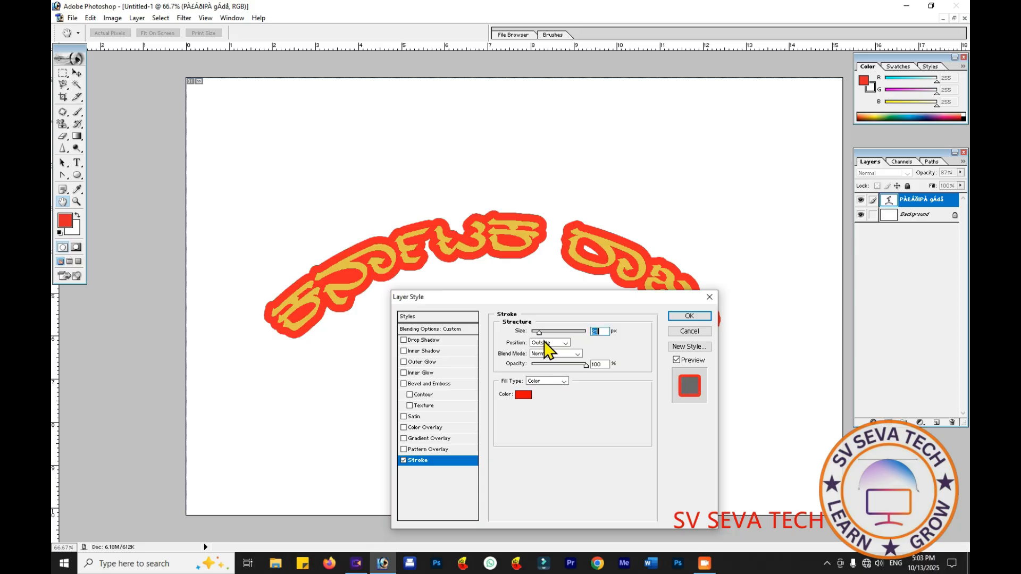
- Set the text stroke's color to near-black (1E1A1A)
click(524, 394)
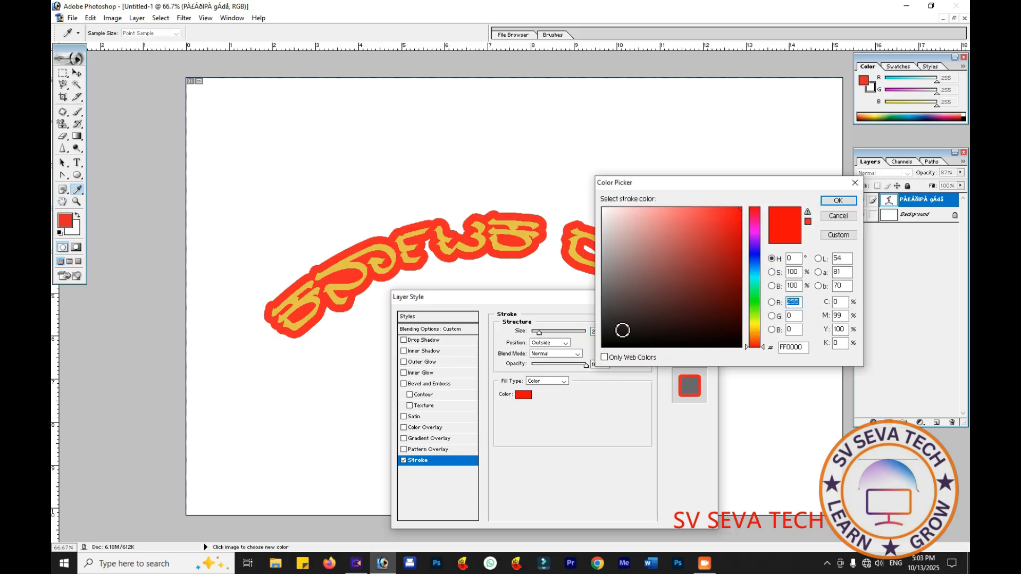
click(620, 331)
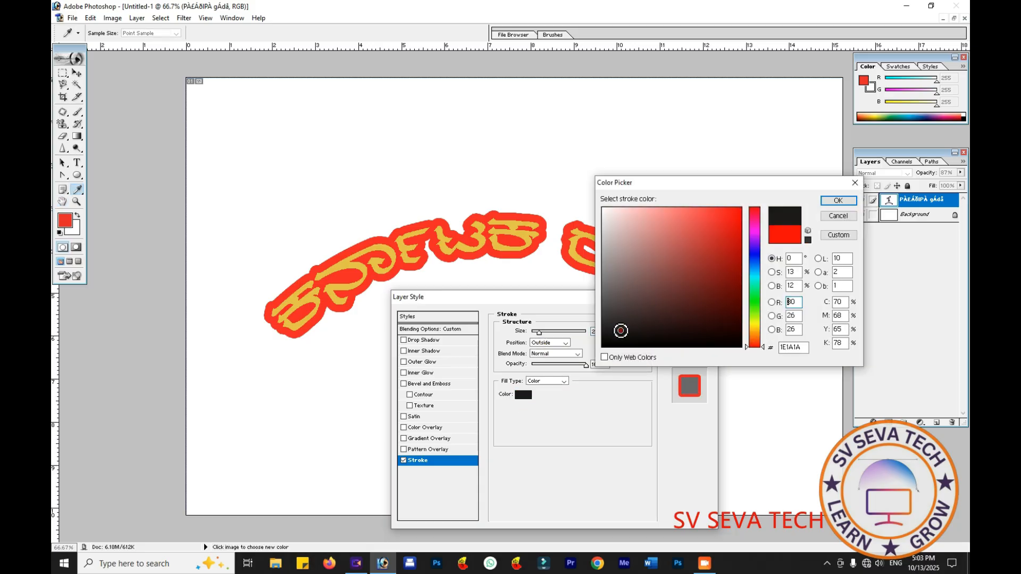
click(838, 200)
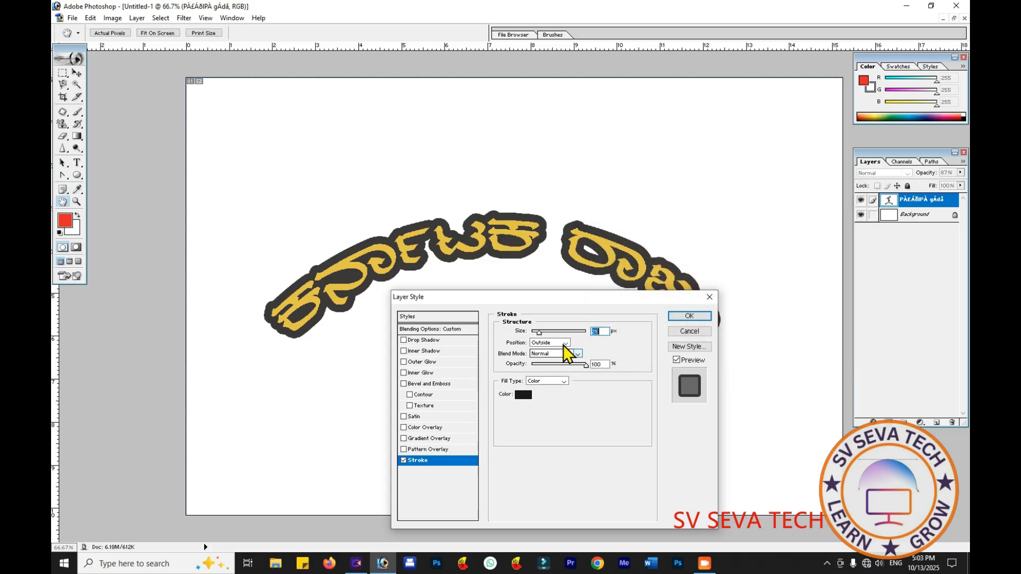
- Set the stroke's blend mode to Darken and reduce its size for a thinner outline
click(578, 354)
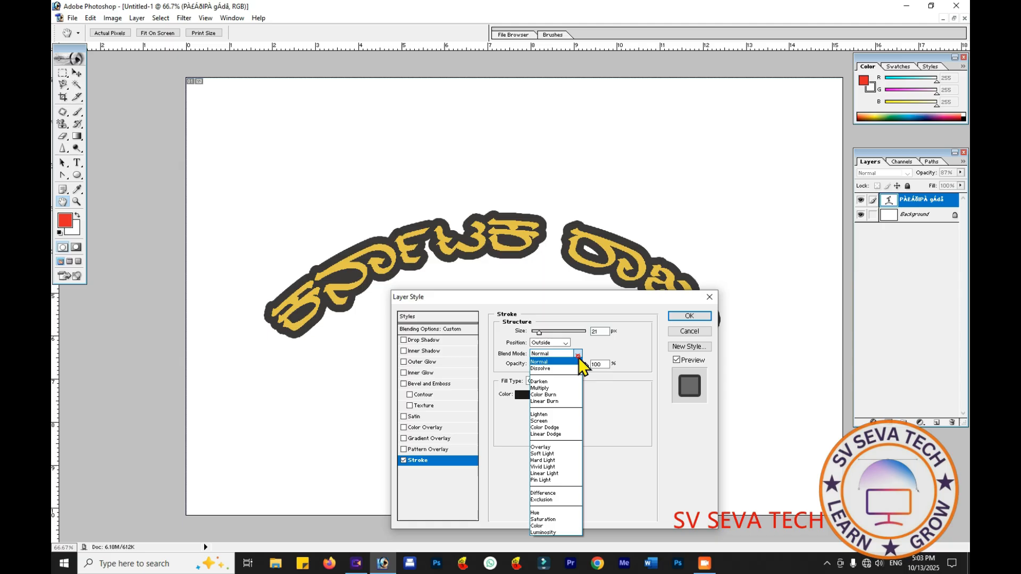
click(566, 388)
click(578, 354)
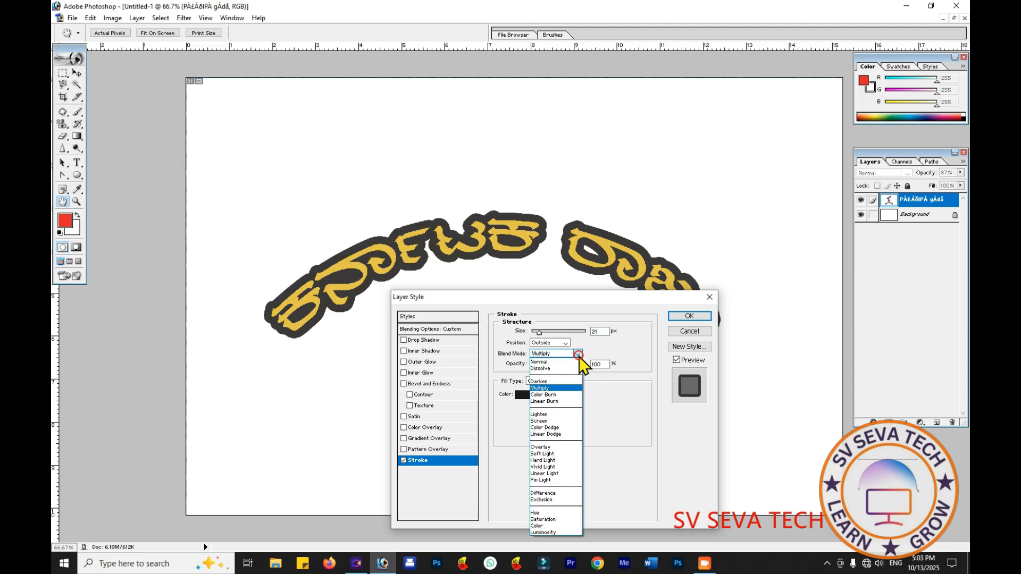
click(562, 382)
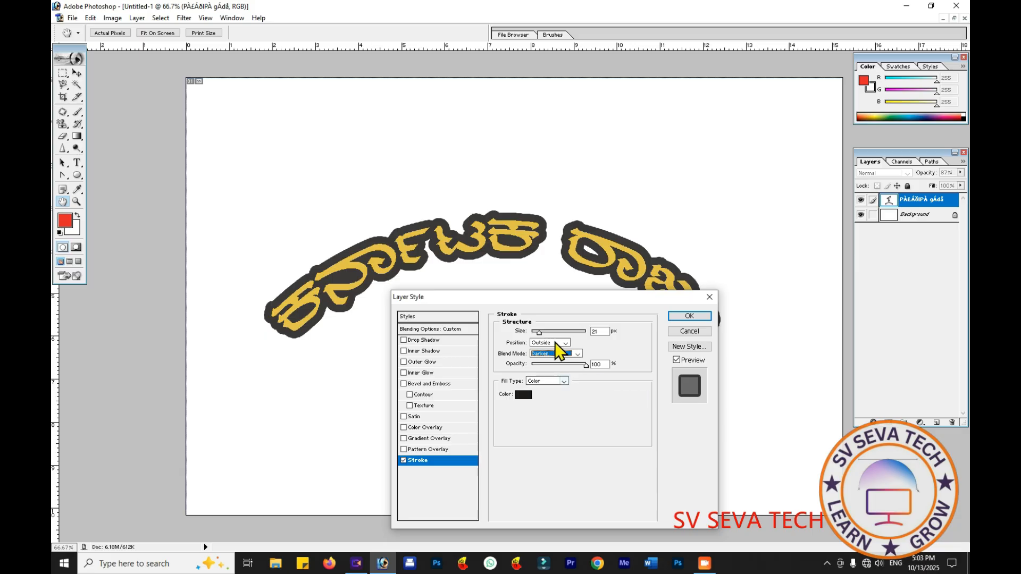
mouse_move(539, 332)
mouse_down()
mouse_move(548, 334)
mouse_move(537, 335)
mouse_up()
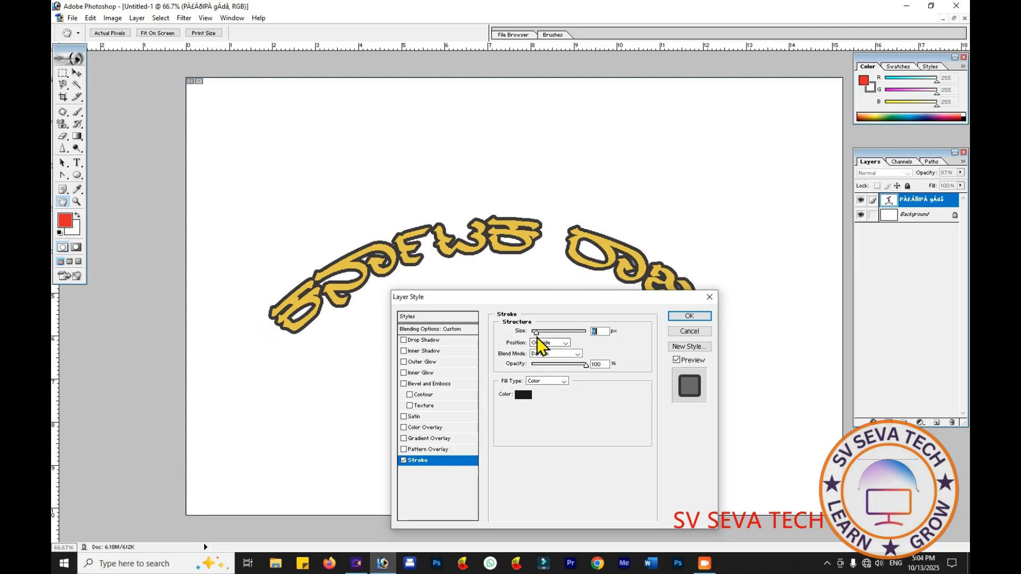
- Change the text stroke's fill type to Gradient and open its gradient for editing
click(556, 382)
click(556, 382)
click(556, 382)
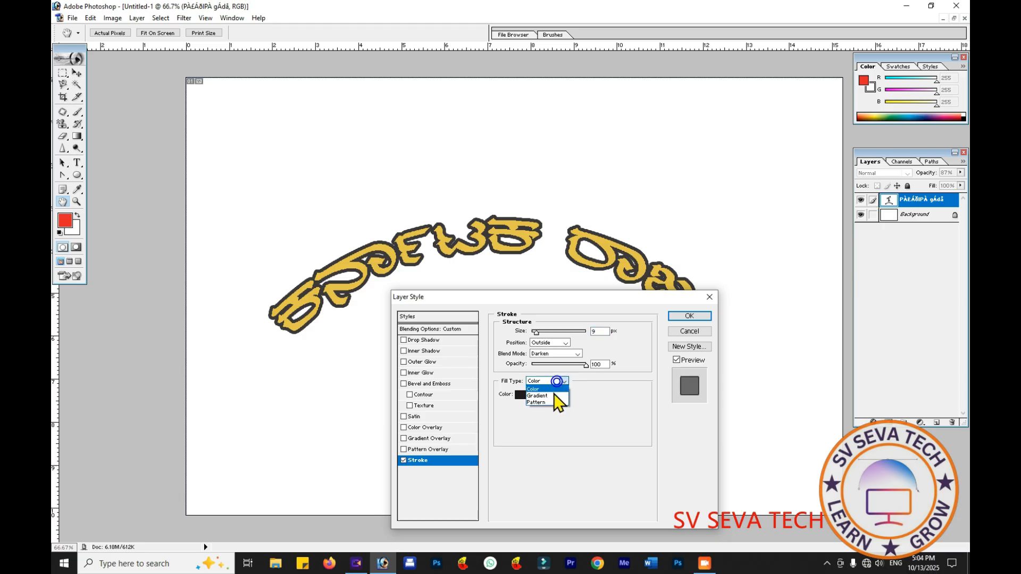
click(554, 395)
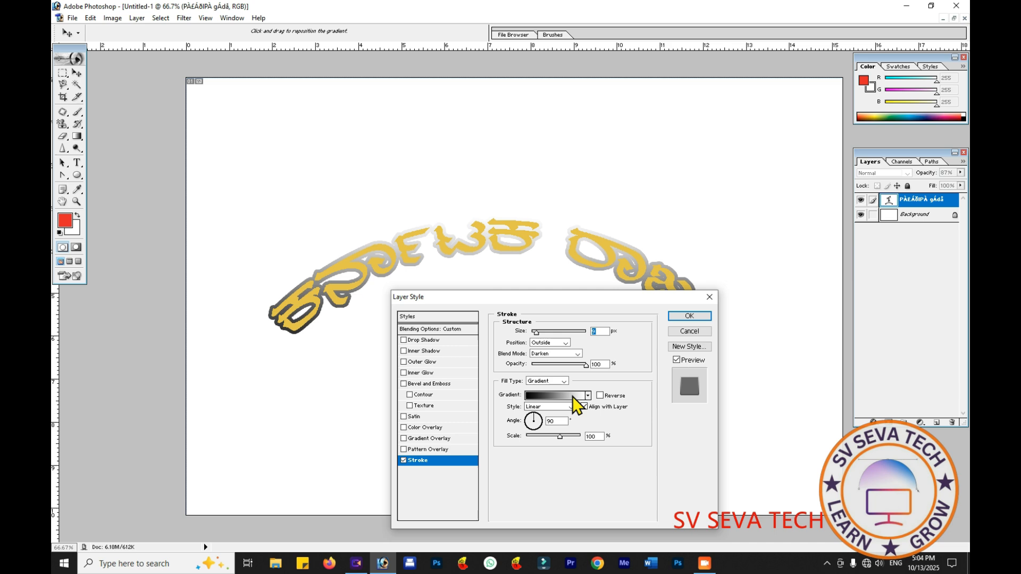
click(572, 397)
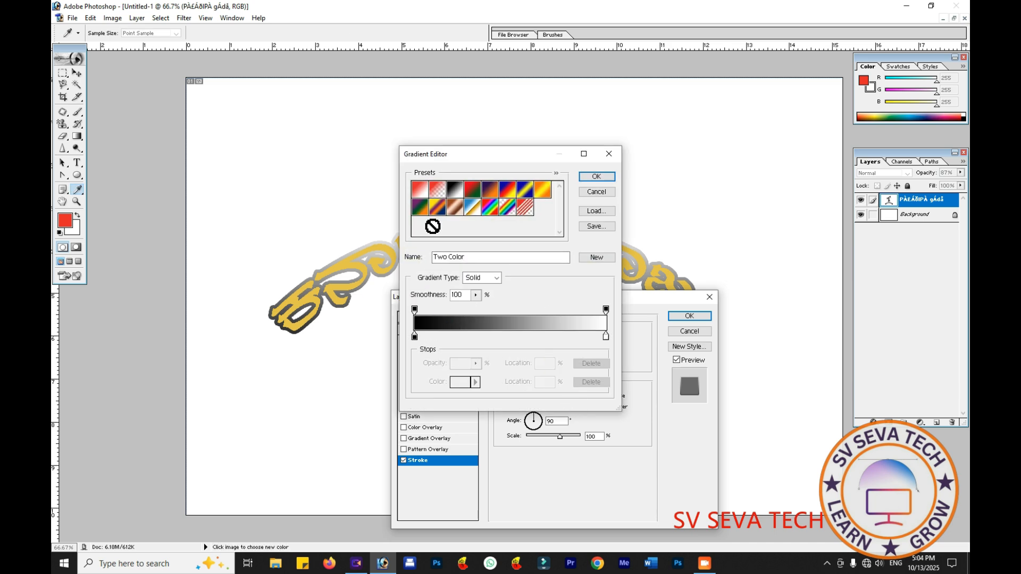
- Add a color stop at 2% near the start of the stroke gradient and color it green (6DE326)
click(416, 336)
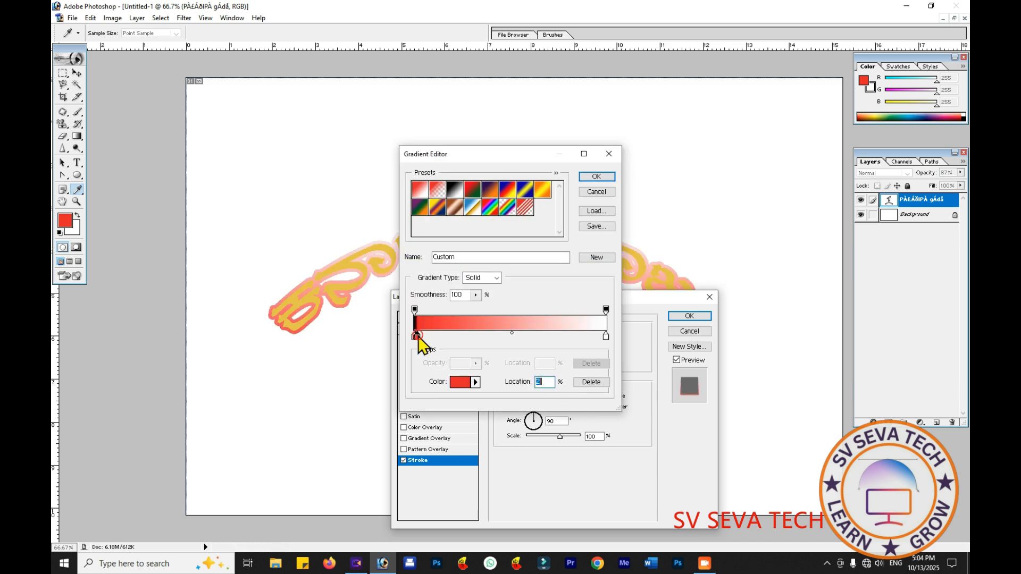
click(460, 381)
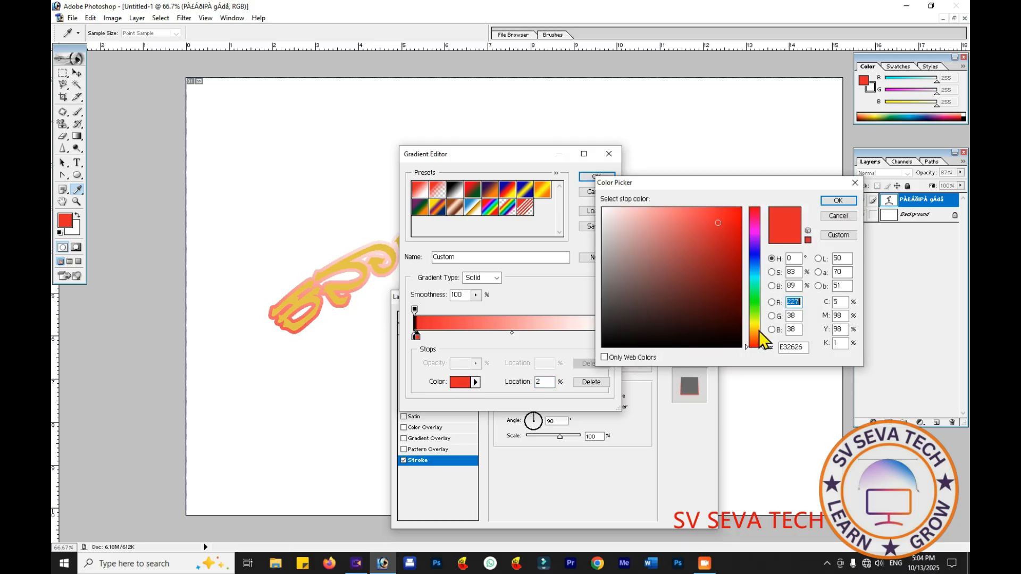
click(756, 310)
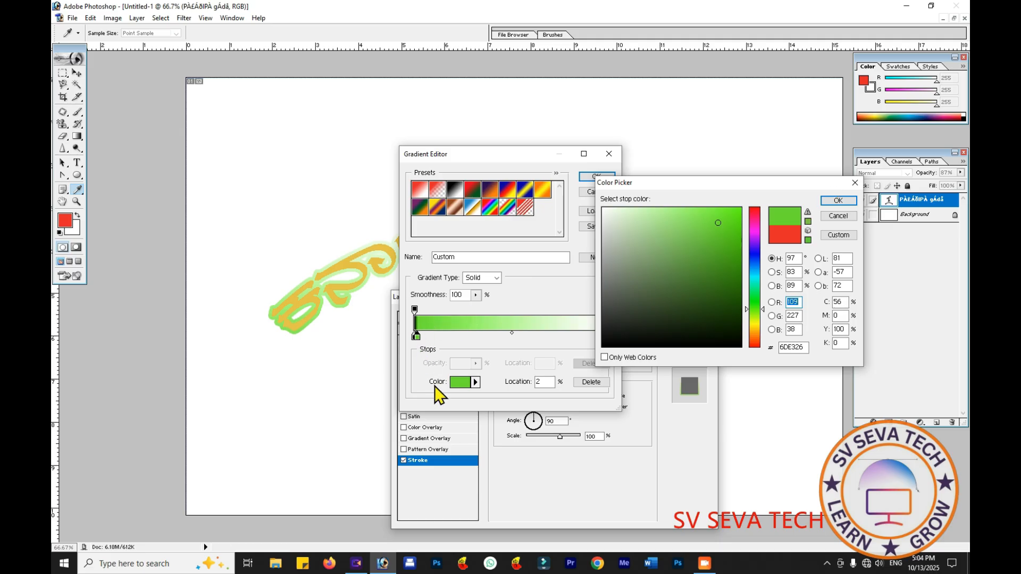
key(Return)
- Add a gradient stop at 27% and color it near-black (0B1505)
click(466, 336)
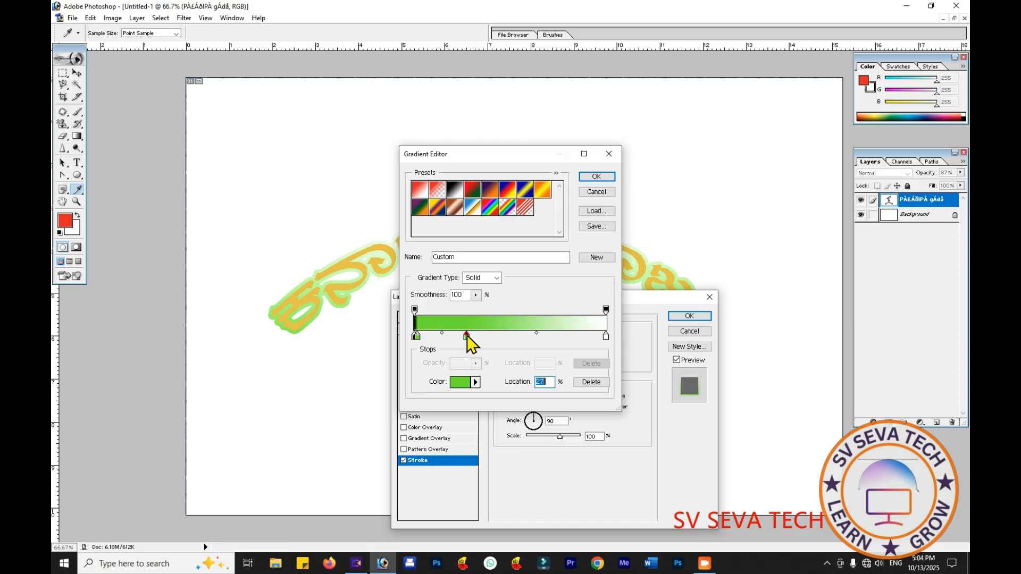
click(466, 382)
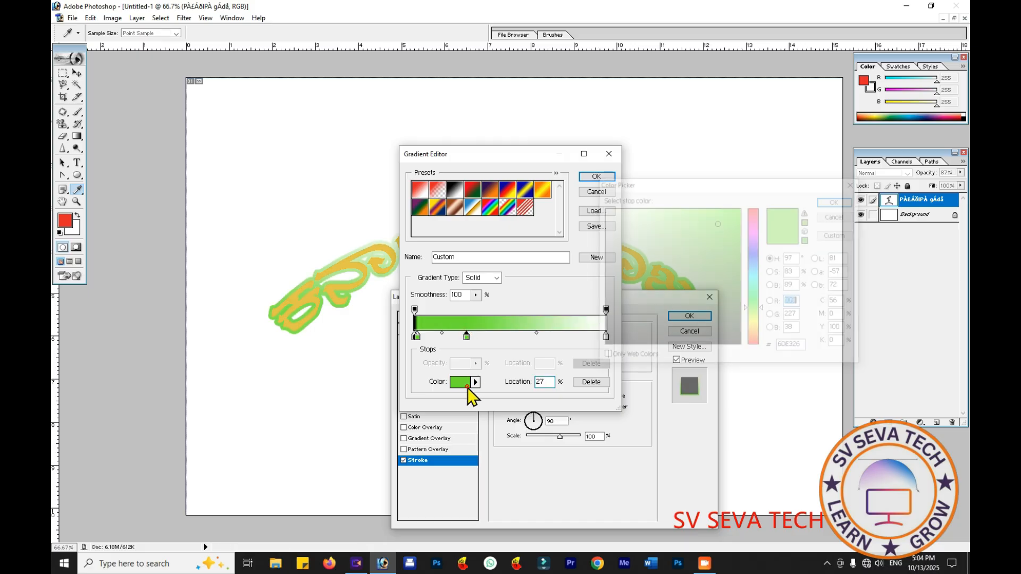
click(711, 334)
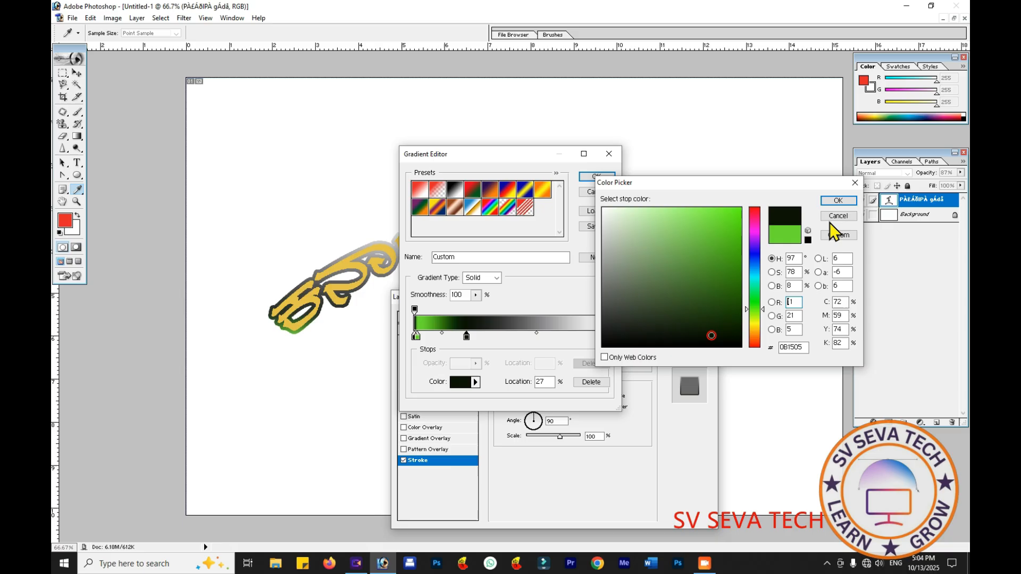
click(837, 202)
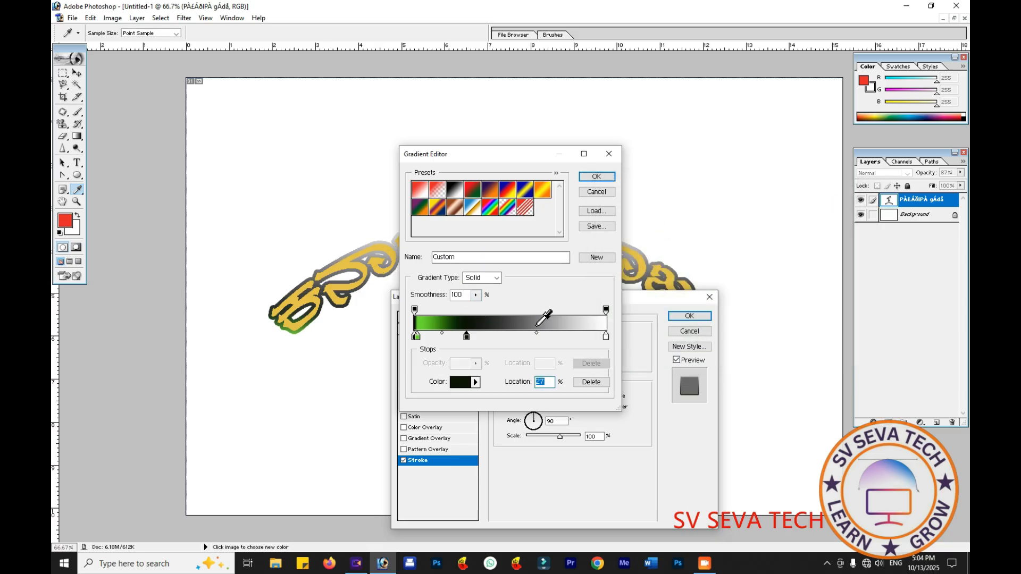
- Add a gradient stop at 49% and color it orange (E5571F)
click(508, 335)
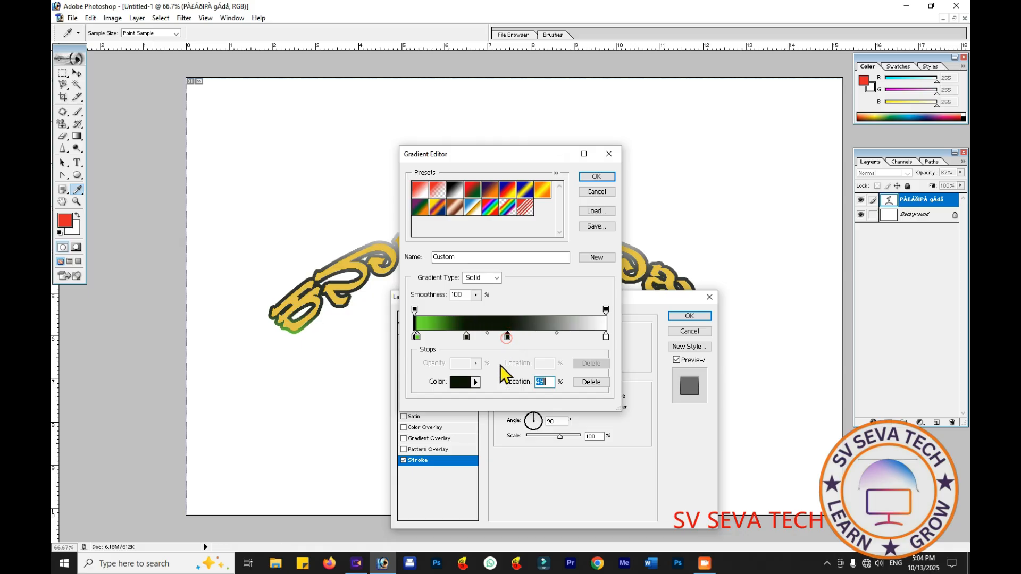
click(465, 383)
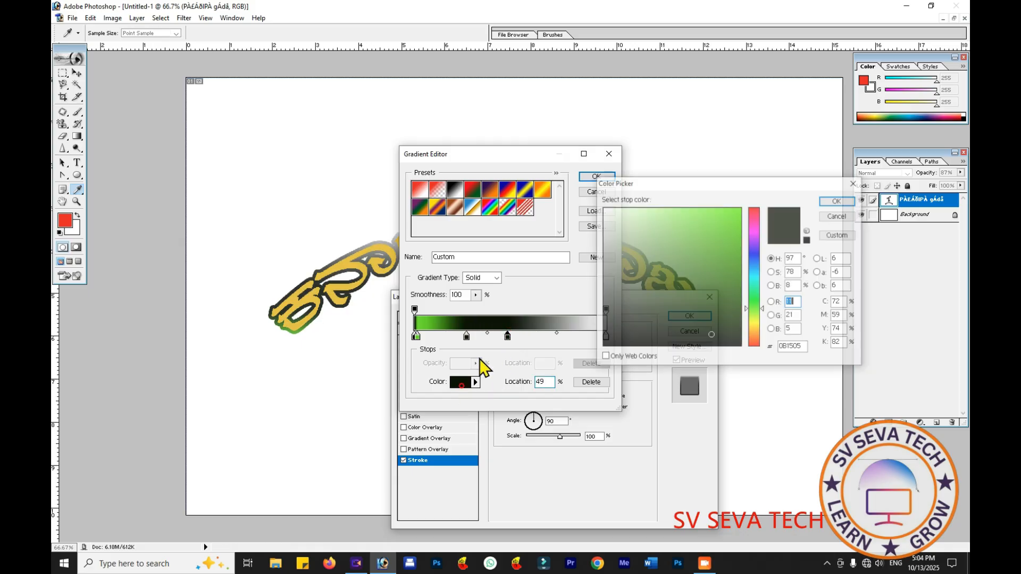
click(752, 341)
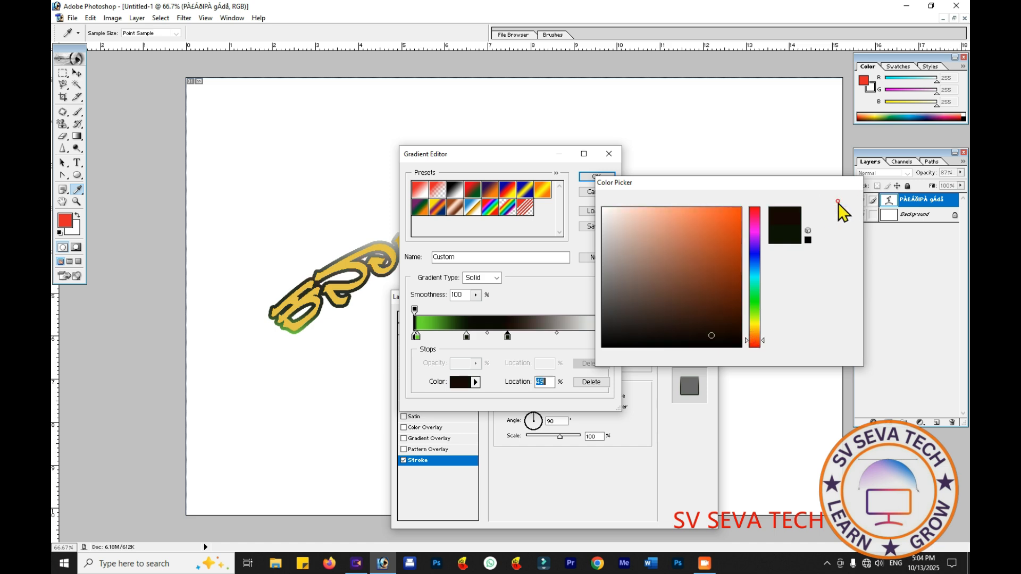
click(837, 201)
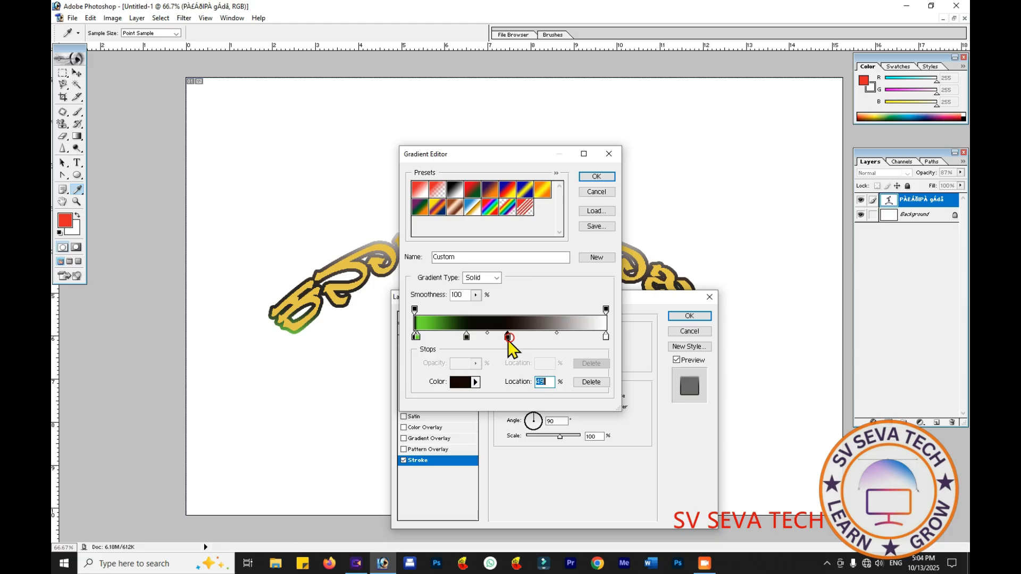
click(458, 382)
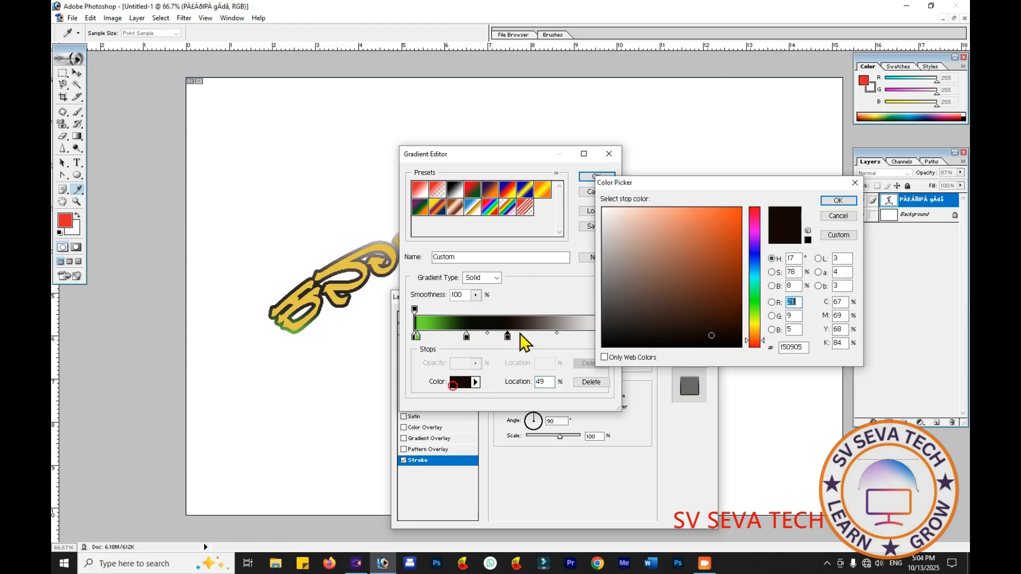
click(719, 228)
click(838, 200)
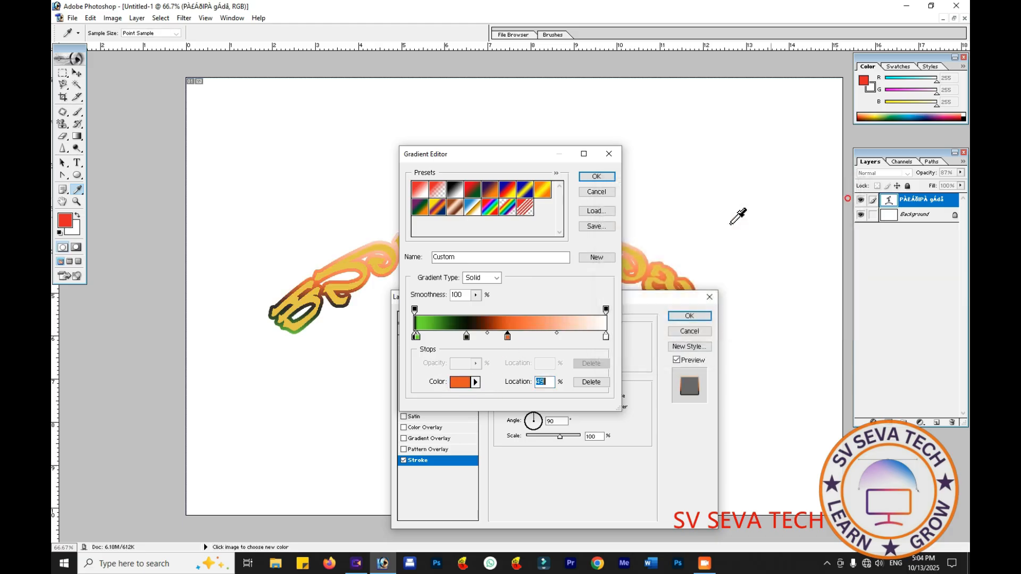
- Add a gradient stop at 63% and color it blue (1F29E5)
click(536, 335)
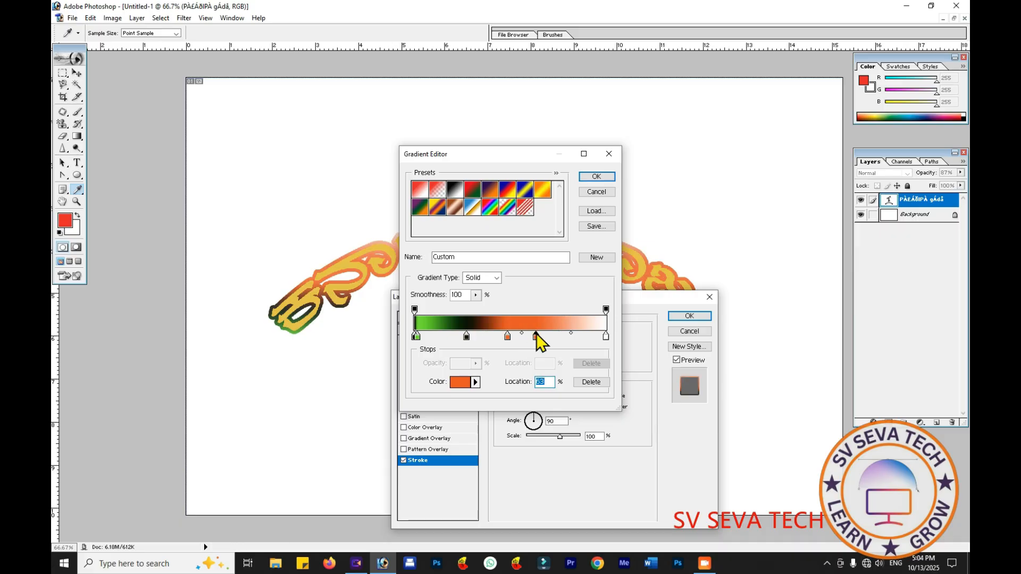
click(465, 382)
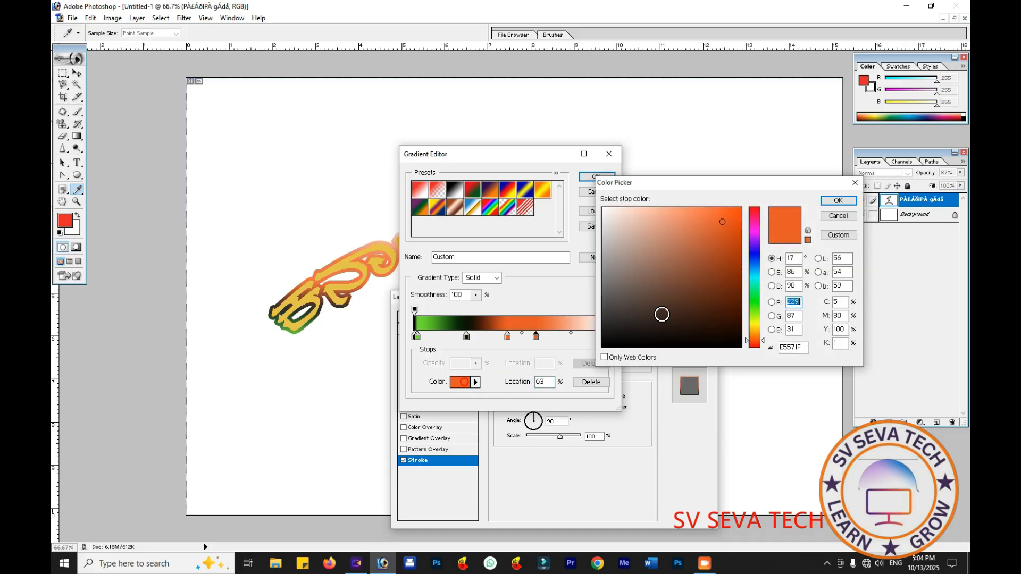
click(754, 256)
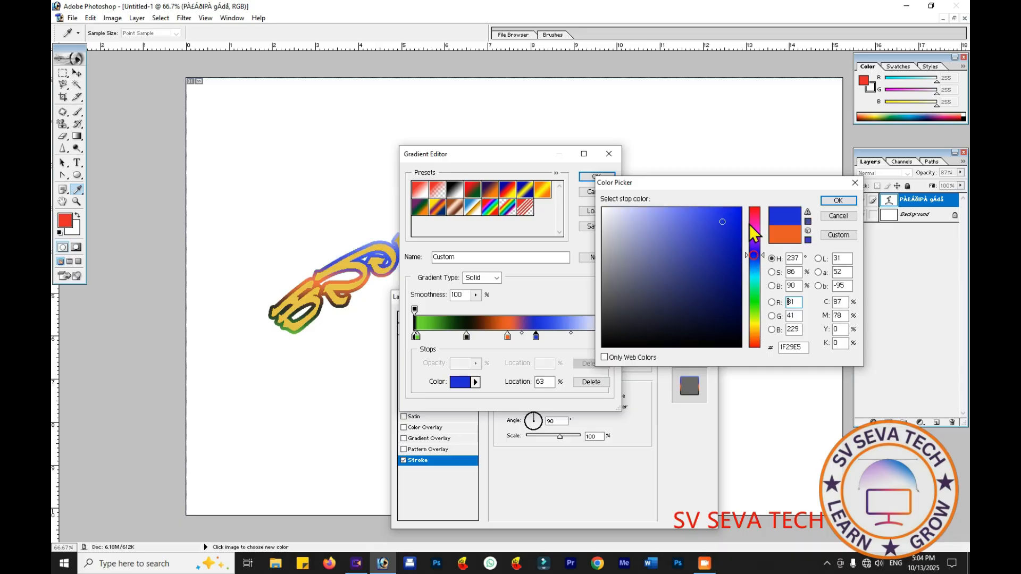
click(837, 200)
- Spread out the gradient stops, moving green to 12% and blue closer to the white end, and apply the custom gradient to the stroke
click(571, 333)
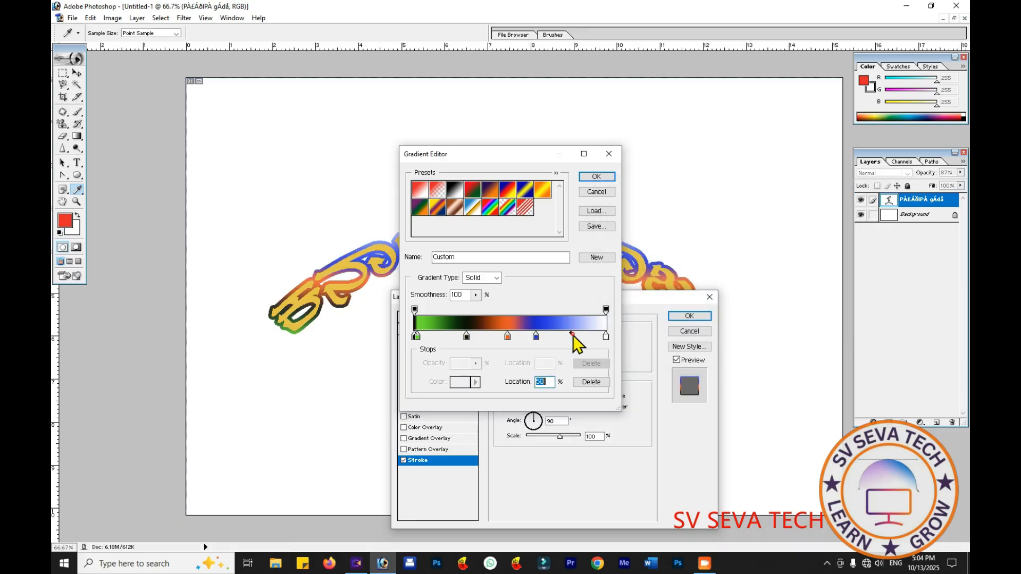
mouse_move(570, 334)
mouse_down()
mouse_move(595, 335)
mouse_move(546, 337)
mouse_move(563, 337)
mouse_up()
mouse_move(468, 337)
mouse_down()
mouse_move(424, 340)
mouse_move(437, 339)
mouse_up()
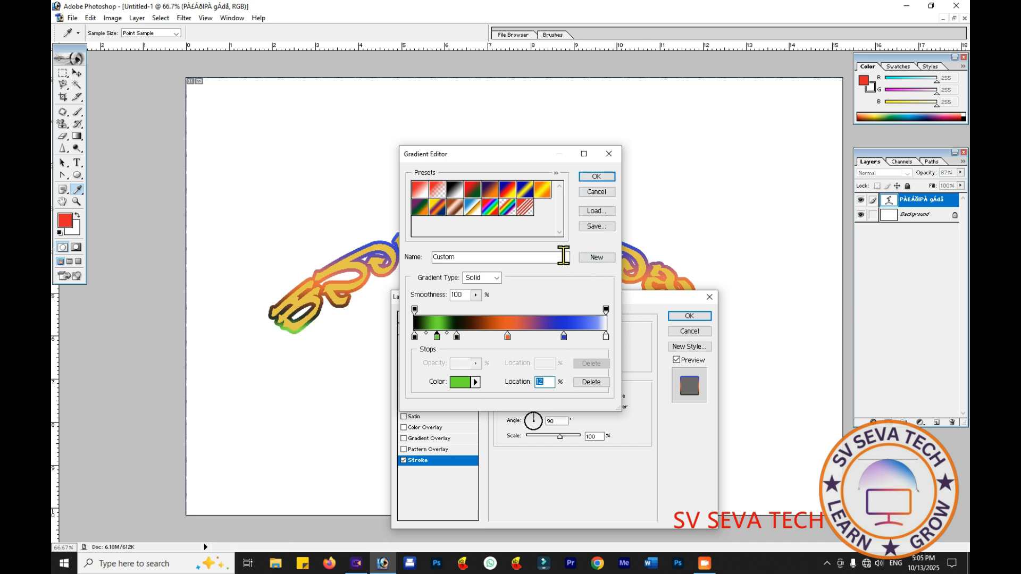
click(595, 179)
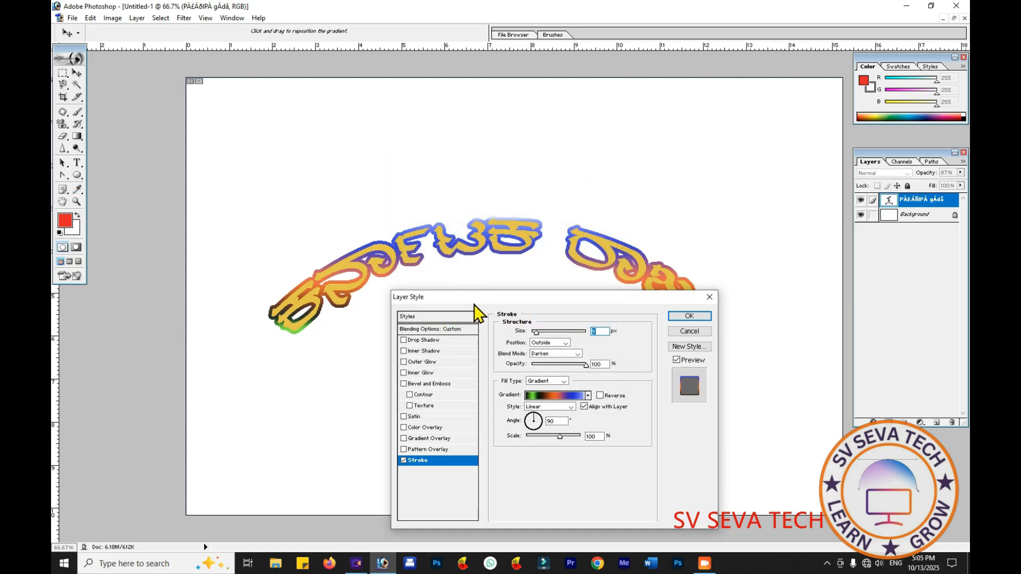
- Add a Drop Shadow to the text with distance 19 px, spread 11% and size 27 px
mouse_move(585, 305)
mouse_down()
mouse_move(583, 381)
mouse_move(572, 293)
mouse_up()
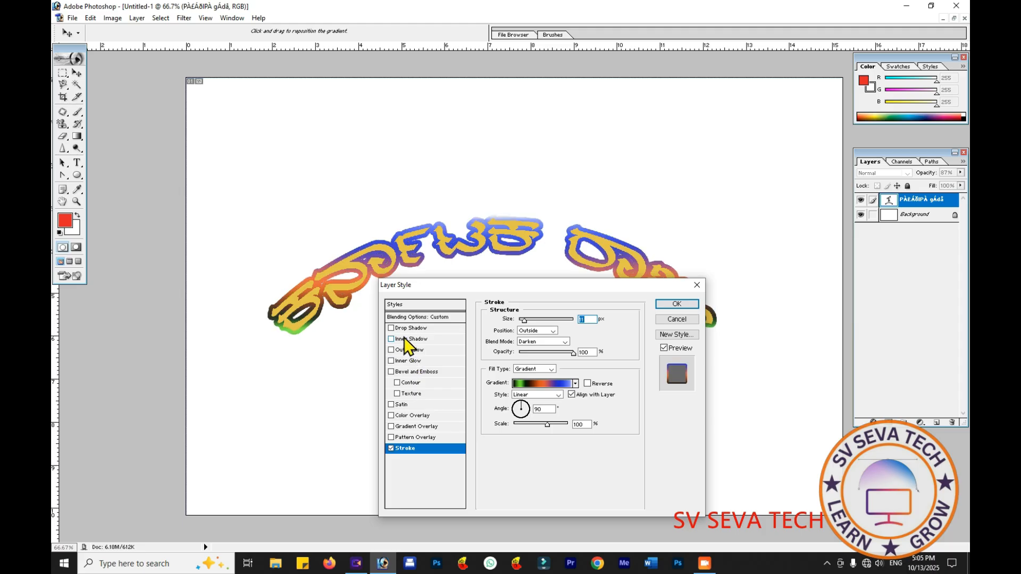
click(391, 328)
click(439, 328)
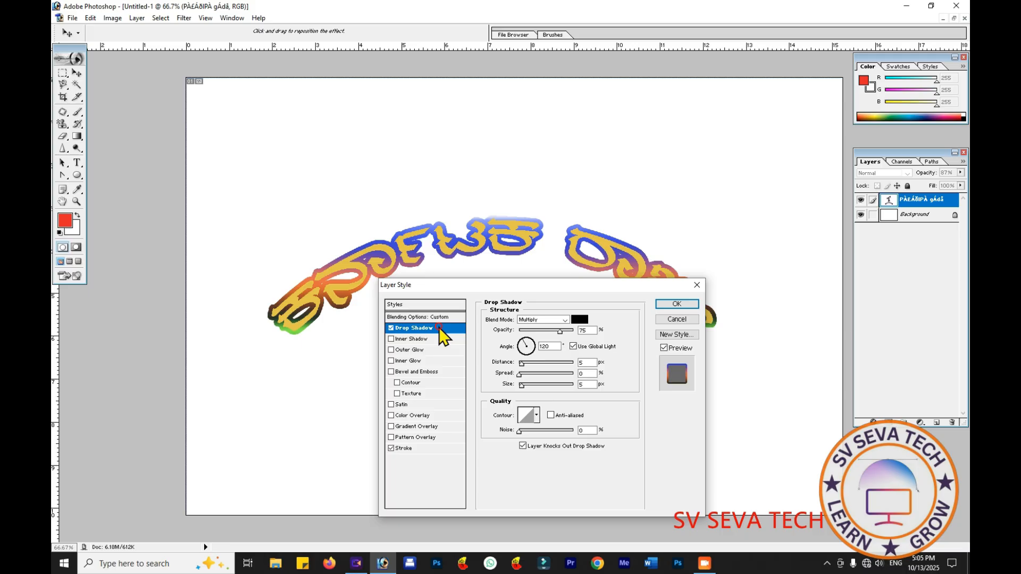
drag(532, 362, 527, 385)
click(522, 374)
- Set the drop shadow's color to light red (DD5F5F), raise its opacity to 100% and slightly reduce its distance
click(580, 320)
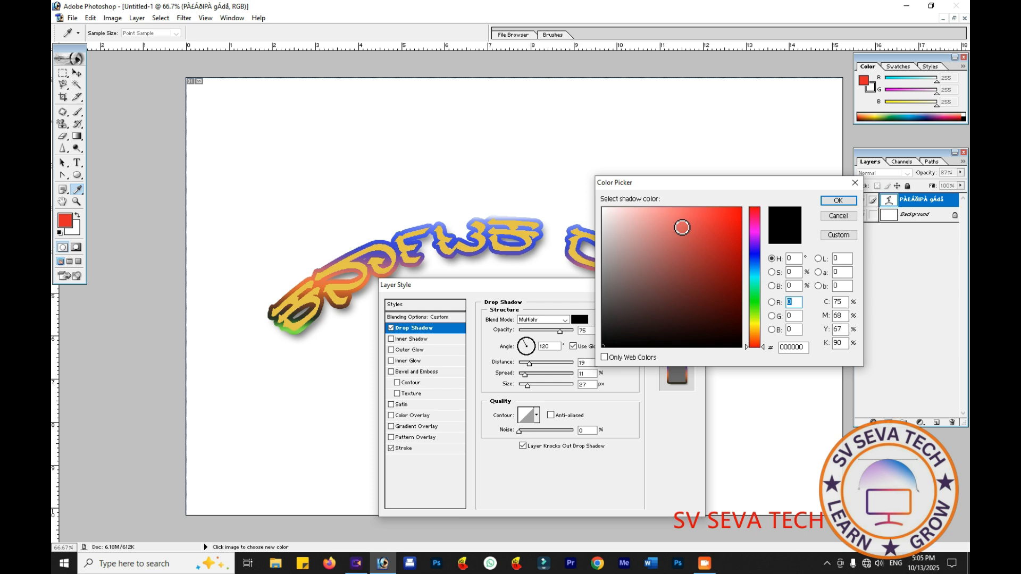
click(681, 227)
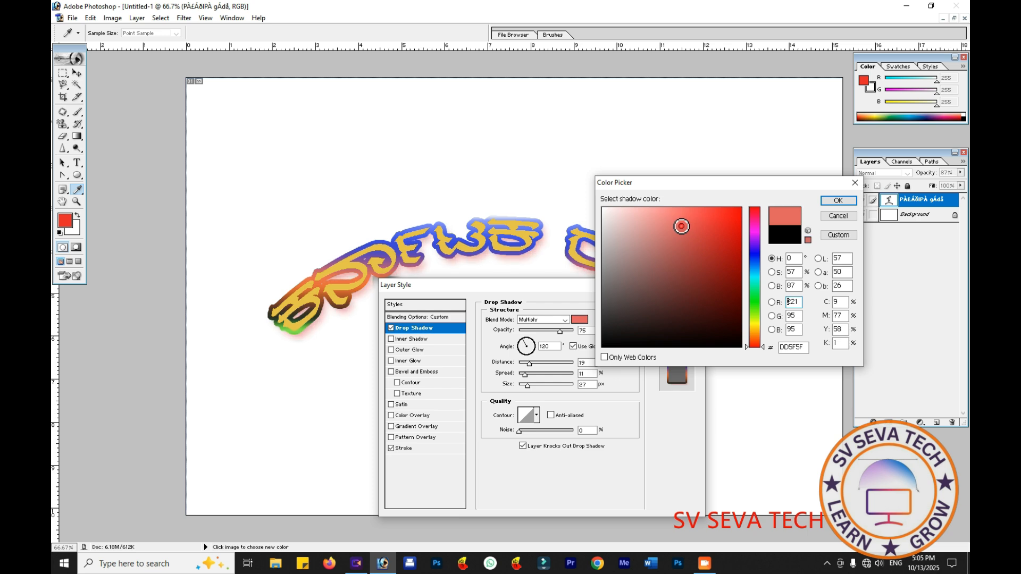
click(839, 201)
drag(559, 334, 604, 346)
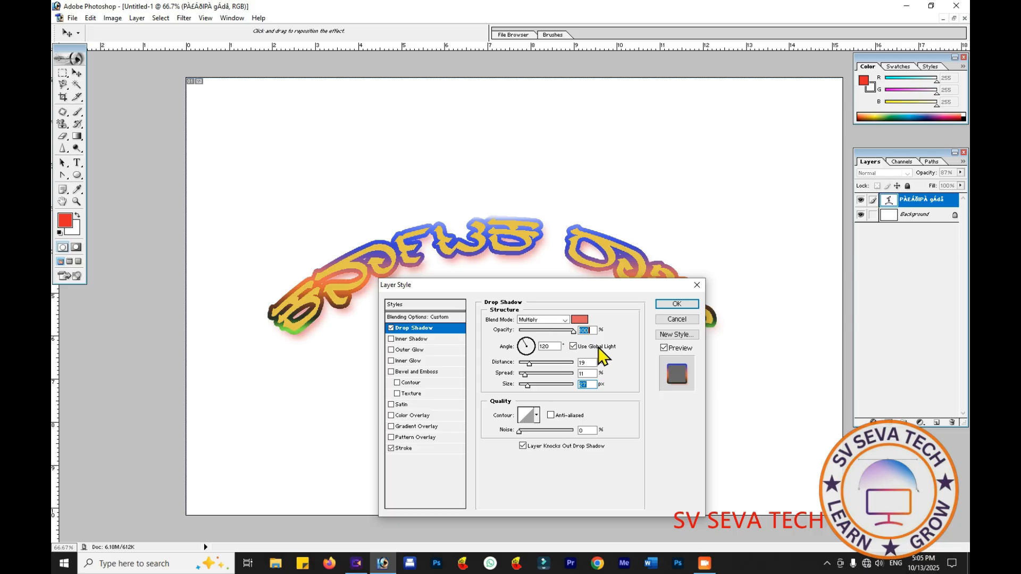
mouse_move(529, 363)
mouse_down()
mouse_move(541, 366)
mouse_move(529, 367)
mouse_up()
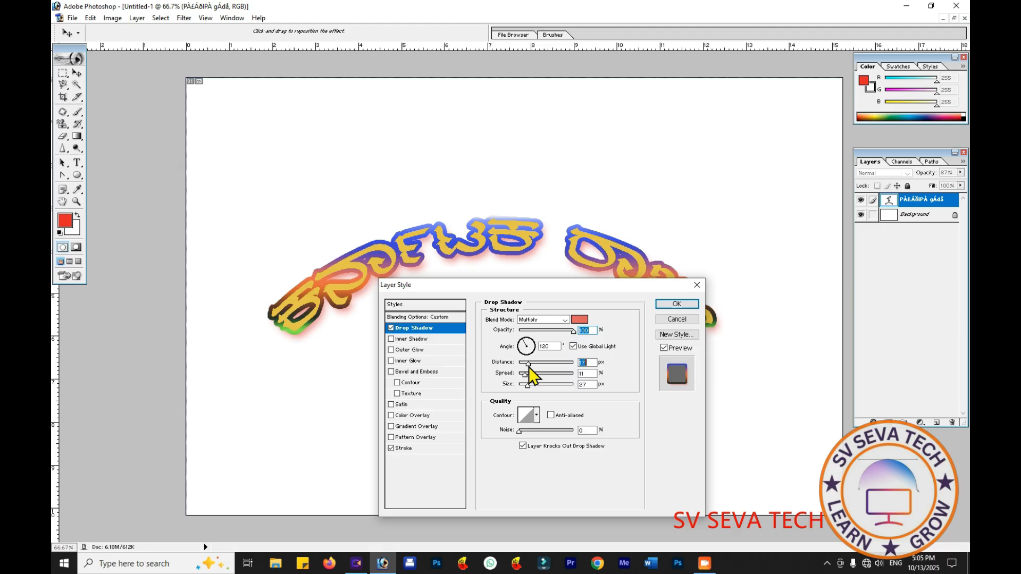
- Toggle the drop shadow off and on to compare the text with and without it
click(391, 328)
click(391, 328)
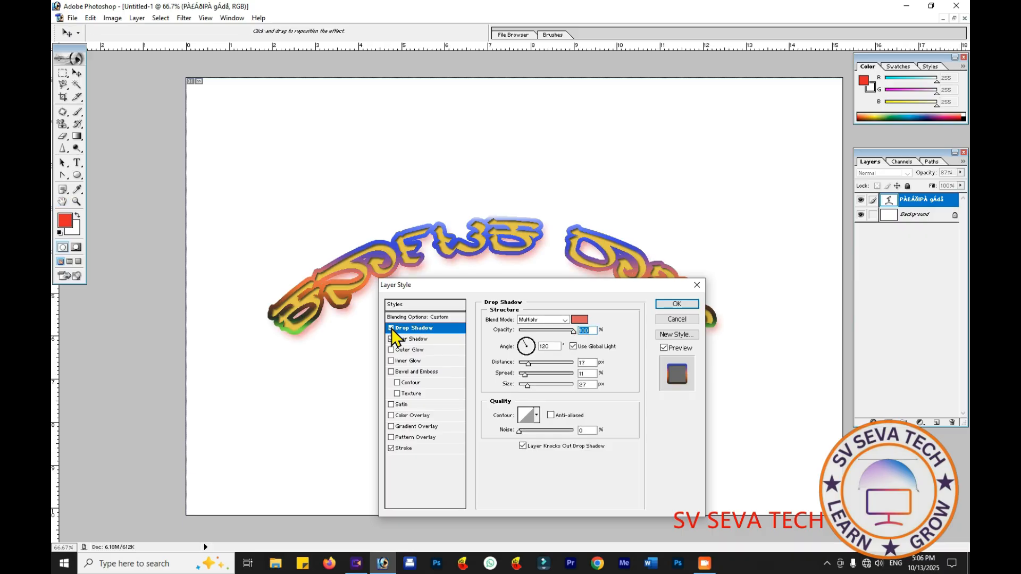
click(391, 329)
click(391, 329)
- Try an Inner Shadow on the text with 0 px distance and 0% choke
click(390, 340)
click(402, 339)
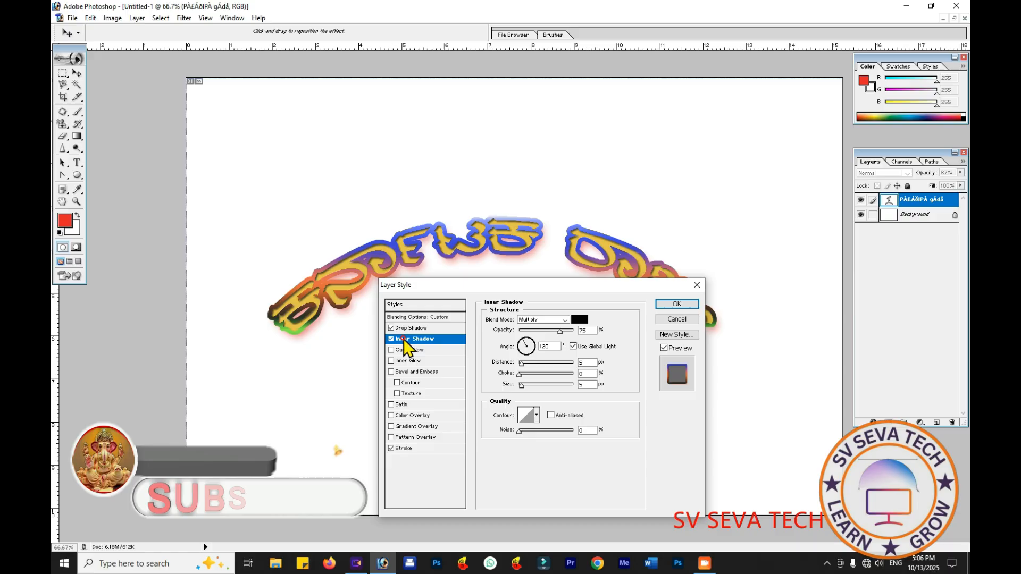
mouse_move(521, 366)
mouse_down()
mouse_move(543, 375)
mouse_move(513, 375)
mouse_up()
click(518, 376)
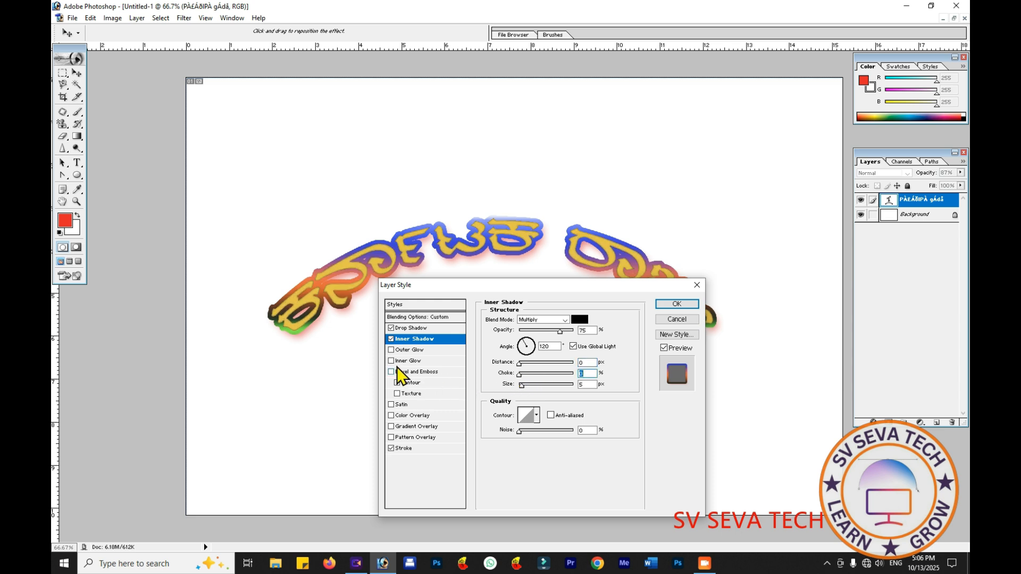
click(391, 339)
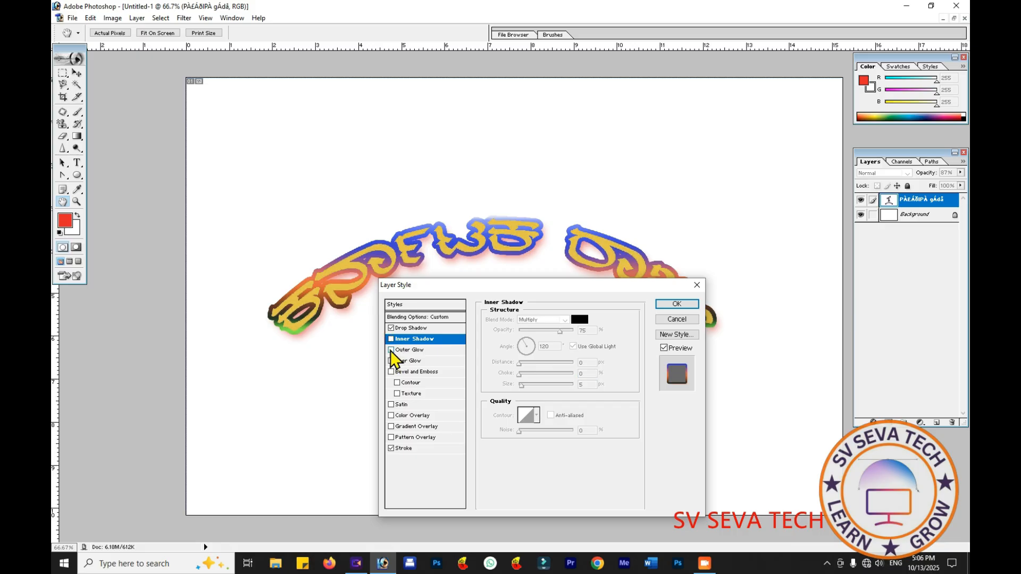
- Add a smooth Inner Bevel with 1% depth and 128 px size to the text, and apply the layer styles
click(392, 371)
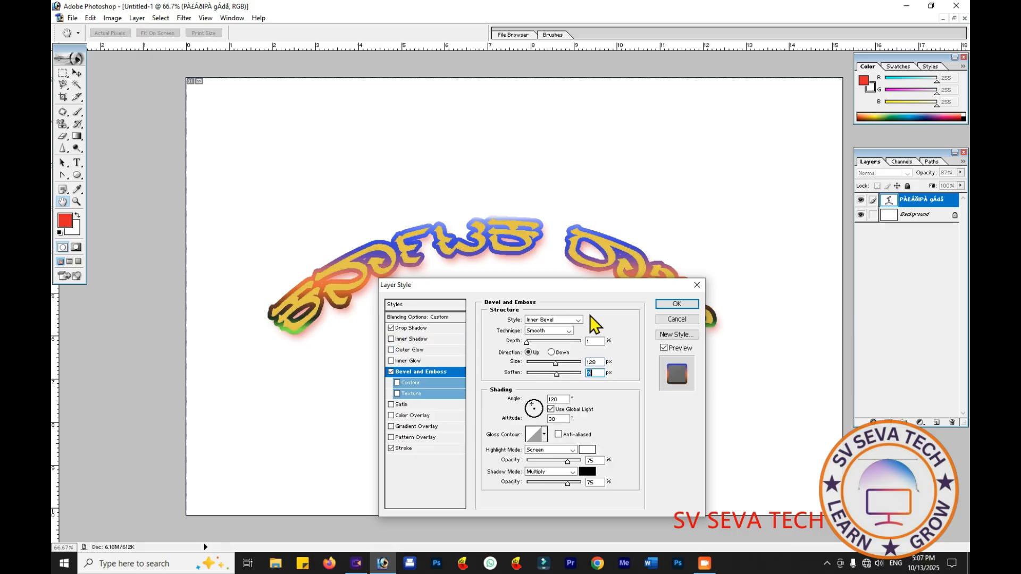
click(676, 304)
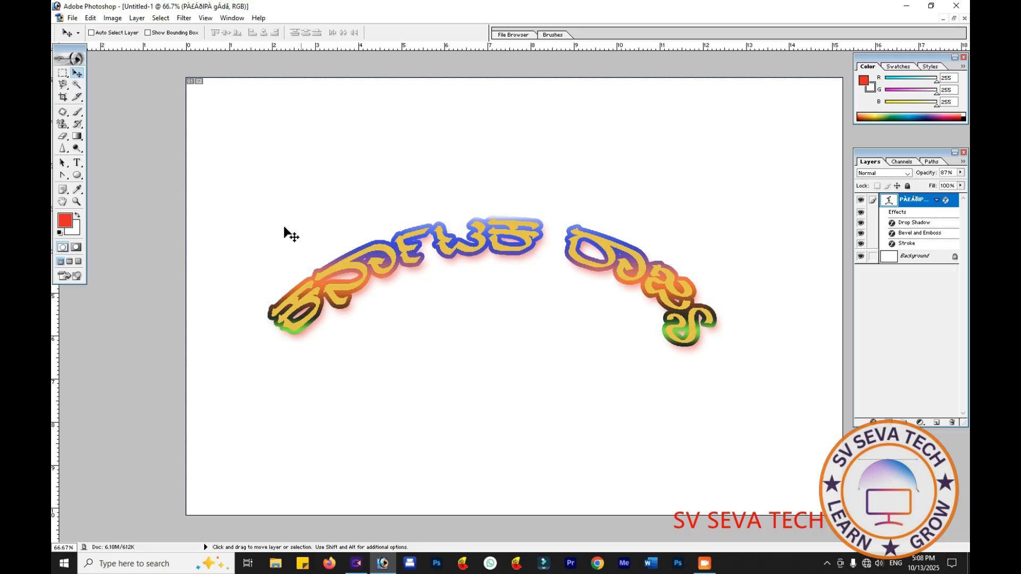
- Select the whole curved Kannada text and warp it with the Arc Lower style, +20% bend and +23% horizontal distortion
click(77, 163)
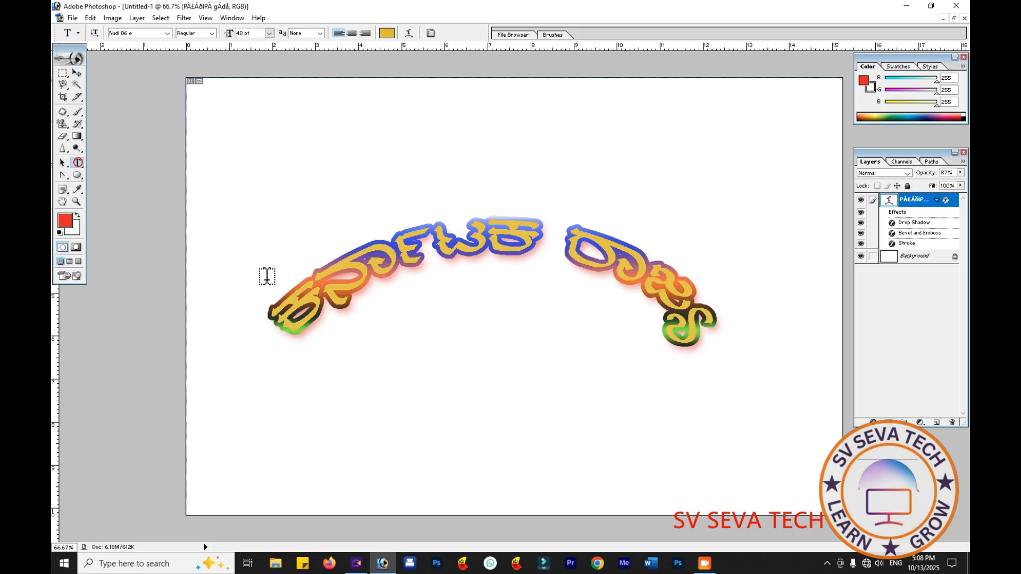
drag(284, 306, 739, 326)
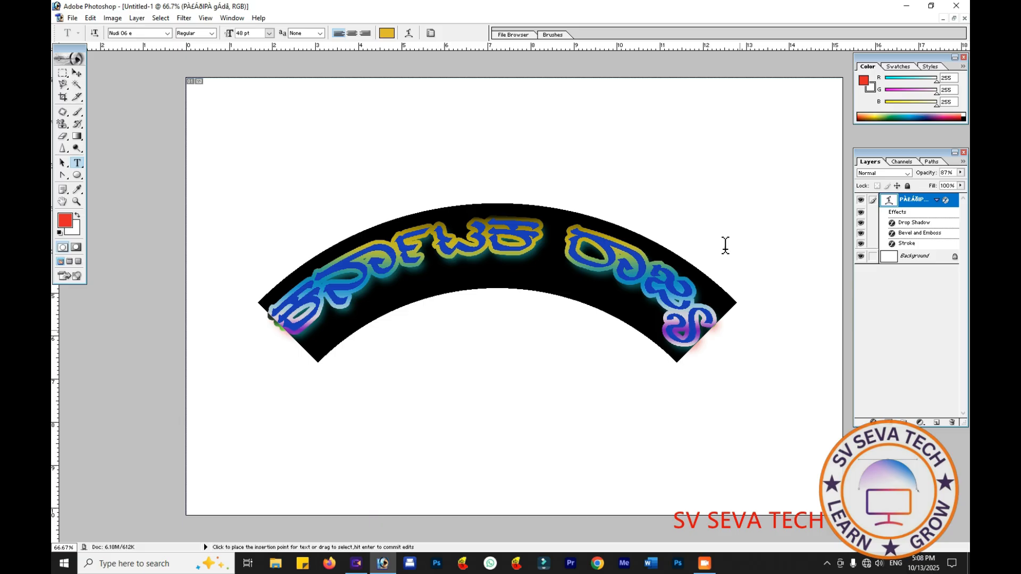
click(408, 33)
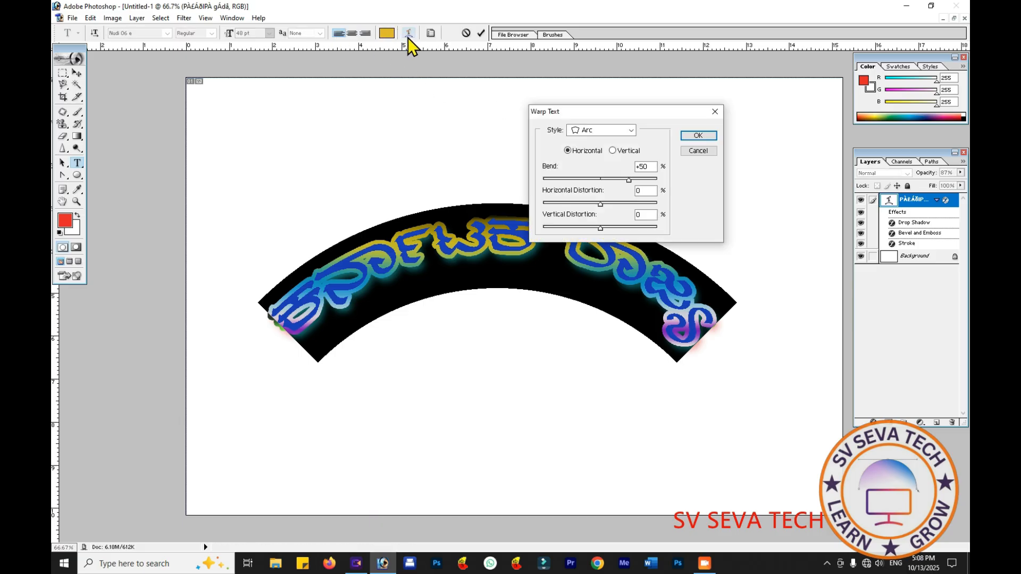
click(630, 131)
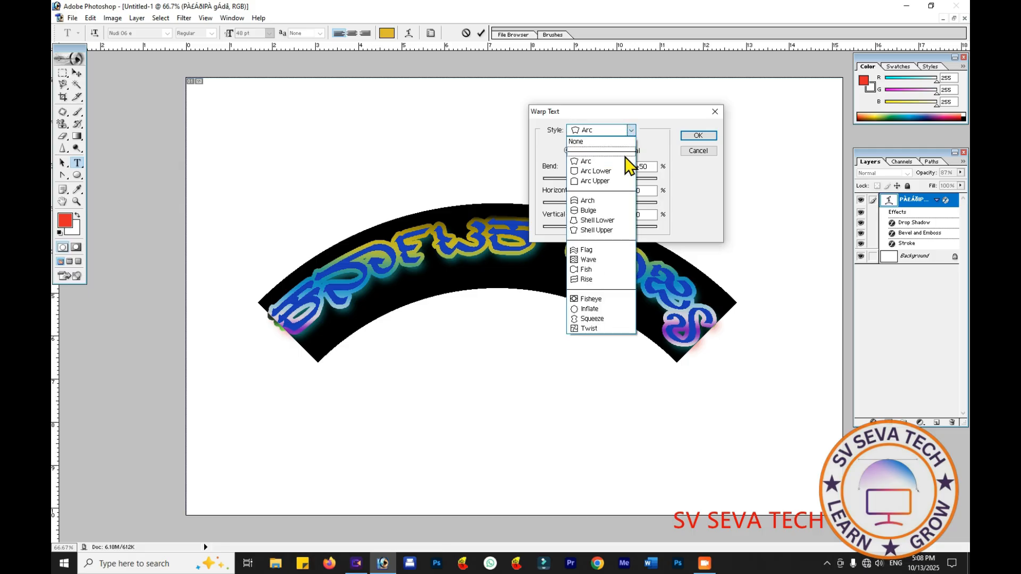
click(622, 170)
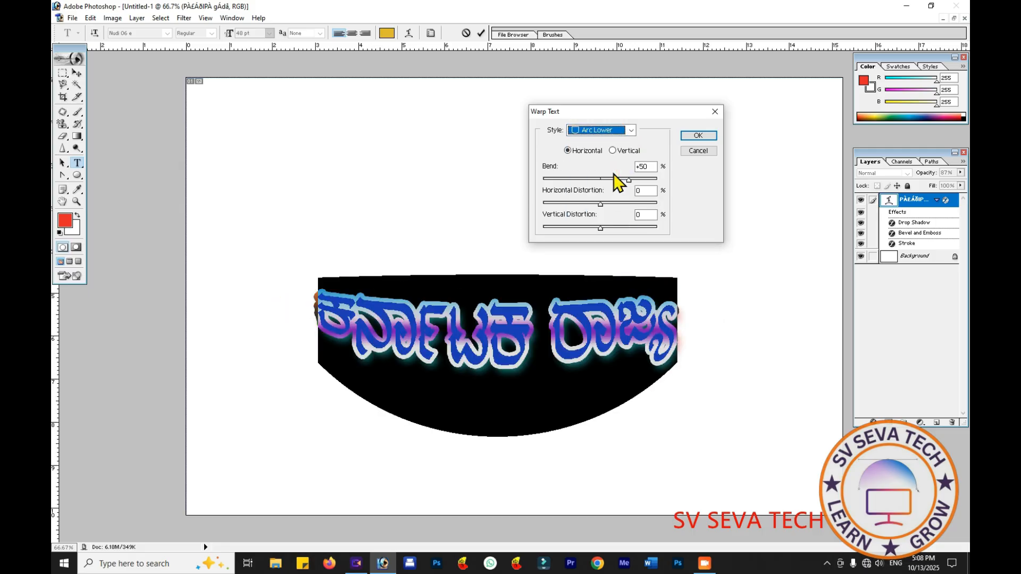
drag(630, 183, 600, 227)
- Try the Arc Upper, Arch and Bulge warp styles on the selected text in turn
click(630, 131)
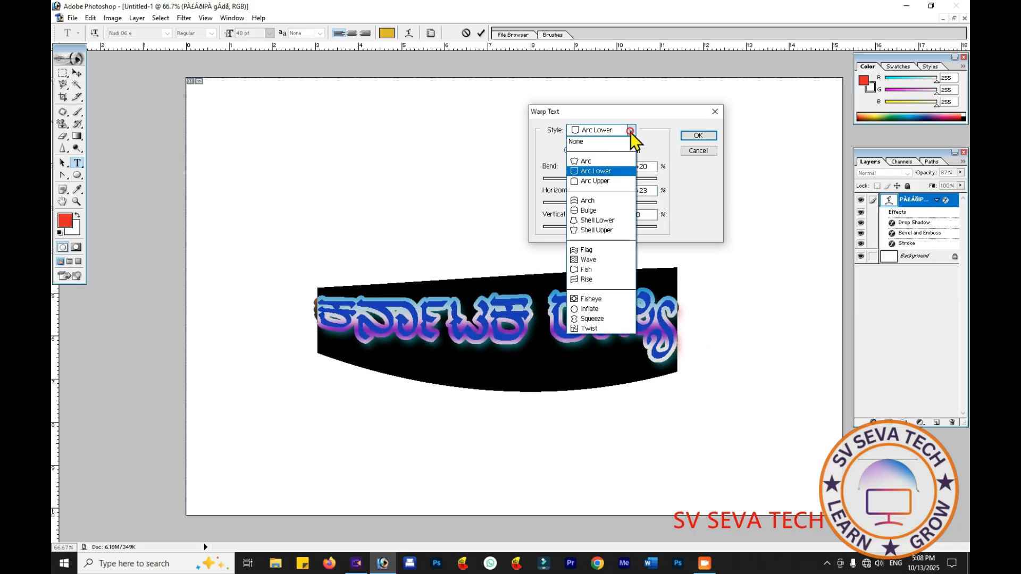
click(604, 184)
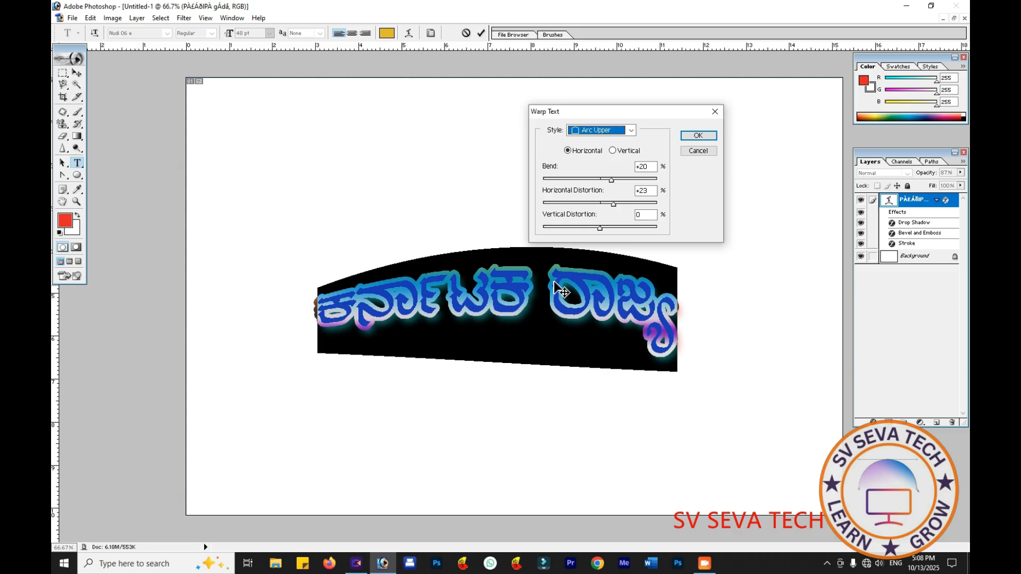
click(630, 131)
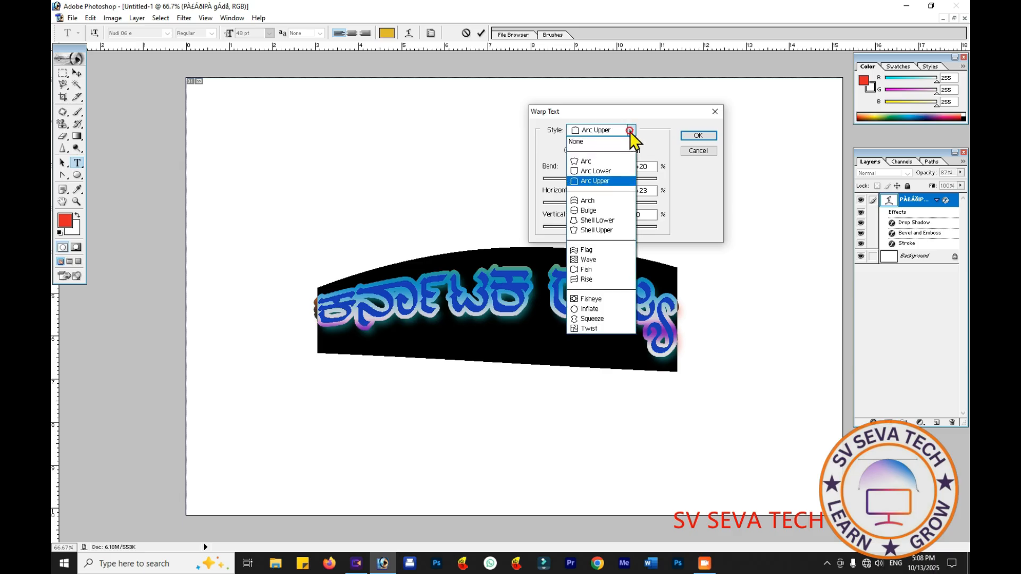
click(603, 204)
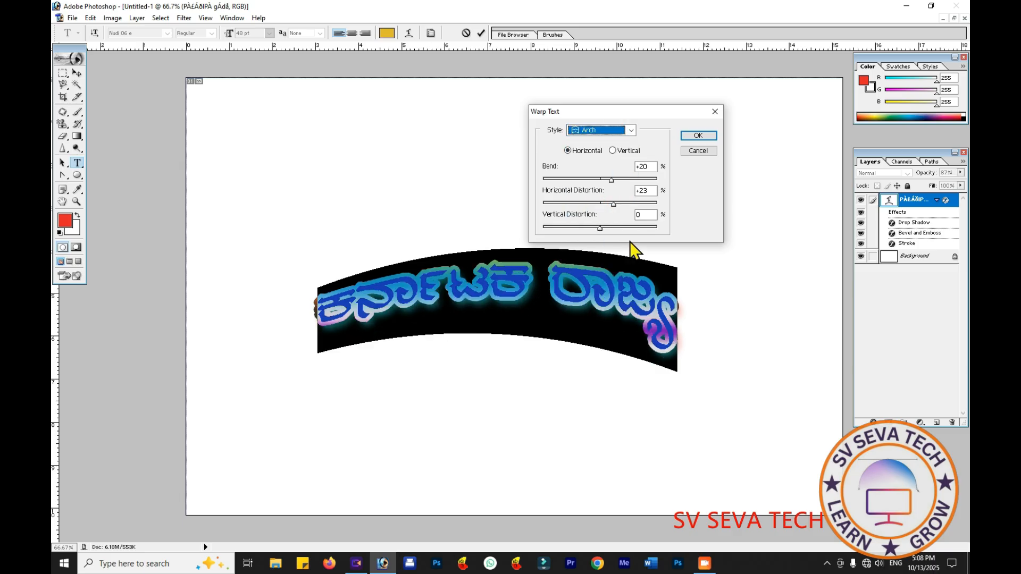
click(627, 131)
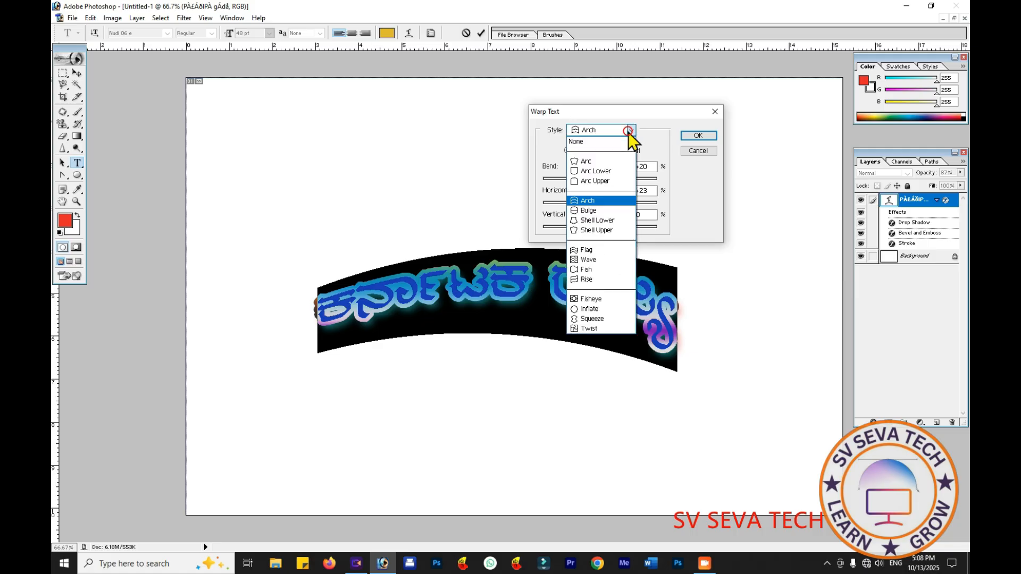
click(604, 212)
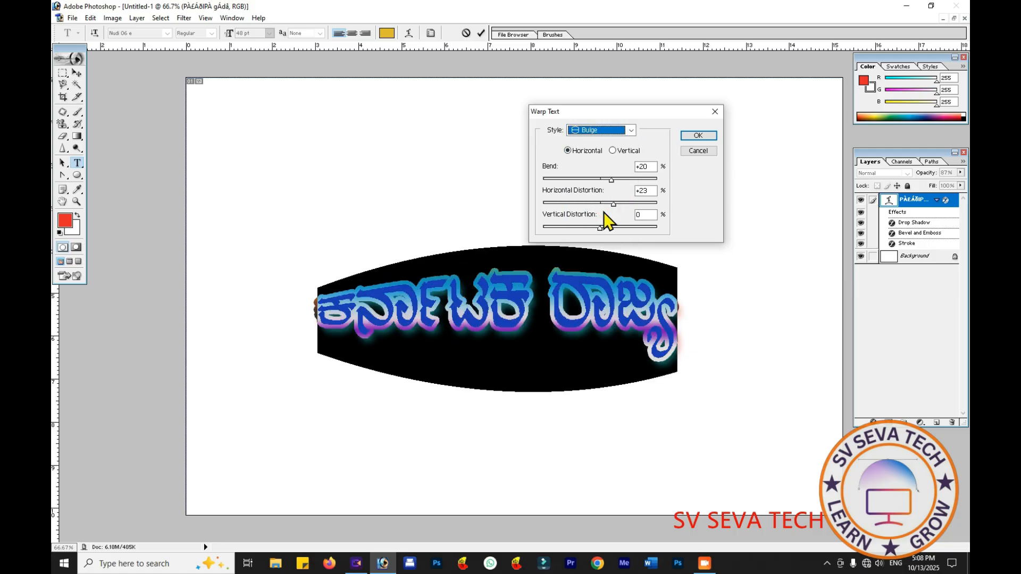
- Set the text's warp style to Shell Upper, slightly reduce its bend, and apply the warp
click(631, 131)
click(590, 230)
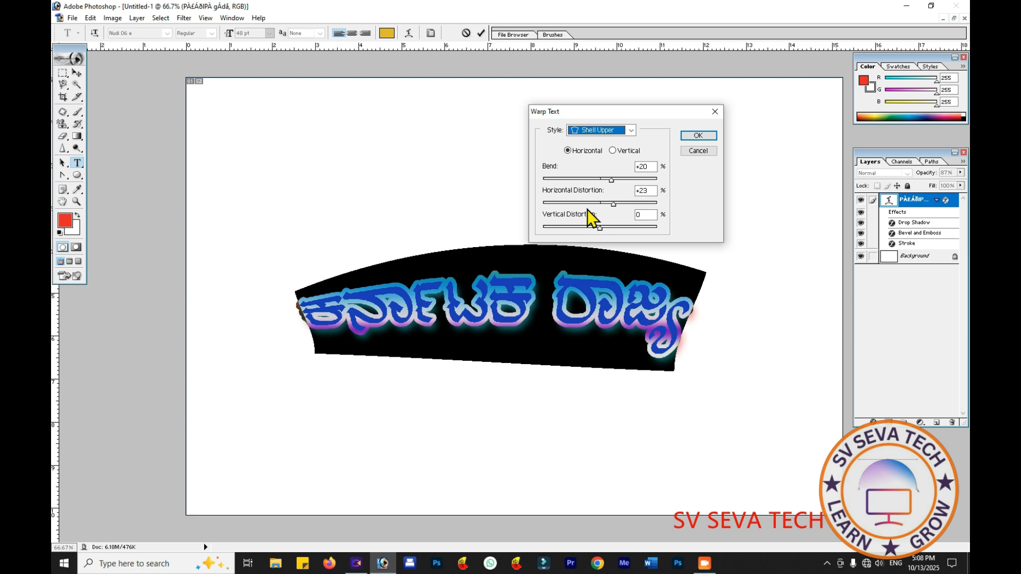
drag(611, 180, 576, 188)
key(Return)
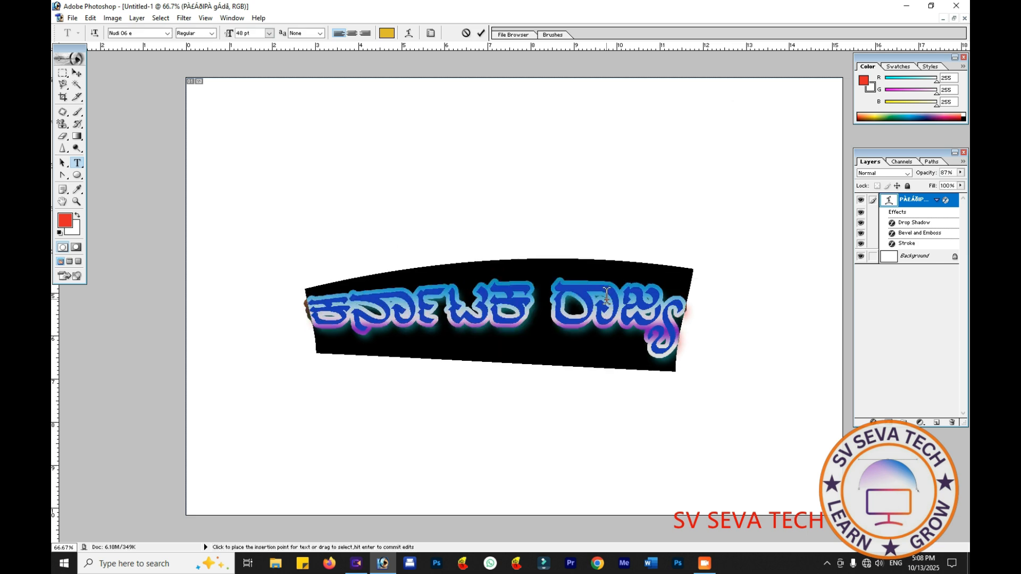